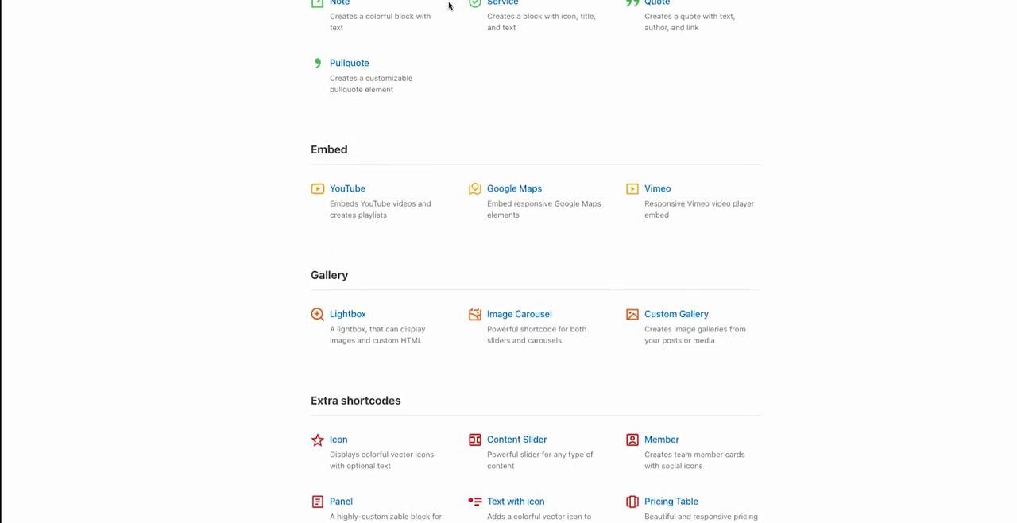
Look through the categories of available shortcodes in the documentation, from Embed and Gallery to the Extra shortcodes.
{"action": "scroll", "coordinate": [612, 297], "scroll_direction": "down", "scroll_amount": 3}
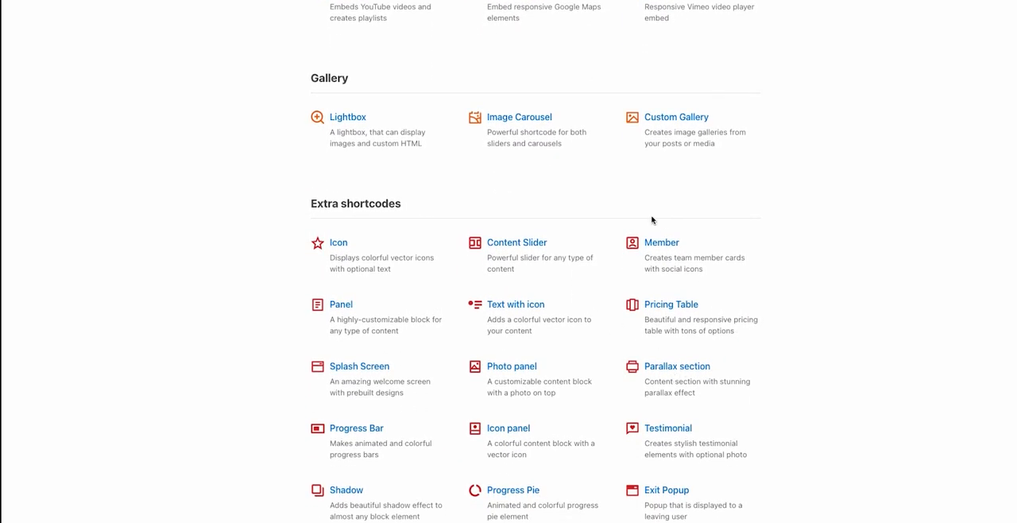
{"action": "scroll", "coordinate": [726, 463], "scroll_direction": "down", "scroll_amount": 2}
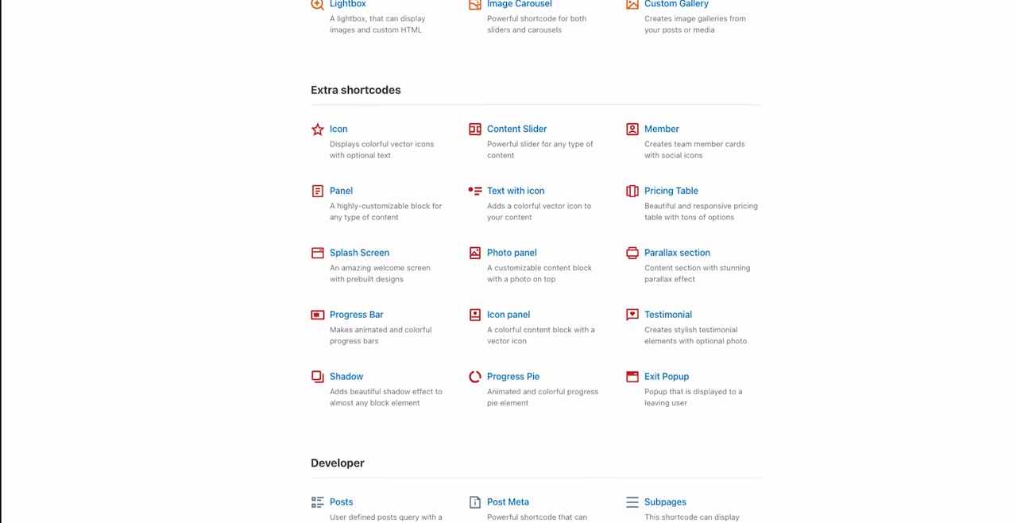
{"action": "scroll", "coordinate": [693, 254], "scroll_direction": "up", "scroll_amount": 5}
{"action": "scroll", "coordinate": [684, 223], "scroll_direction": "up", "scroll_amount": 15}
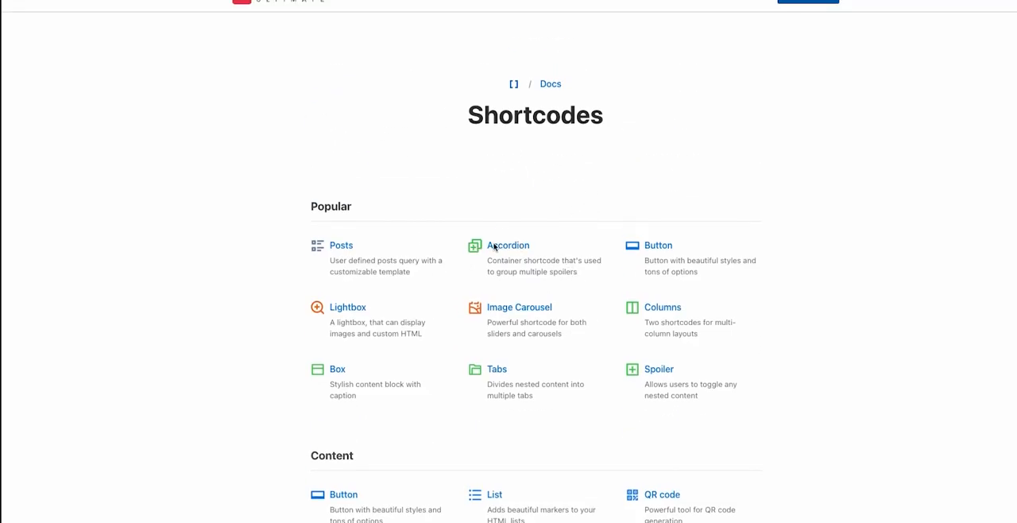
Open the Accordion shortcode documentation and examine the example code for single and multiple spoilers.
{"action": "left_click", "coordinate": [495, 247]}
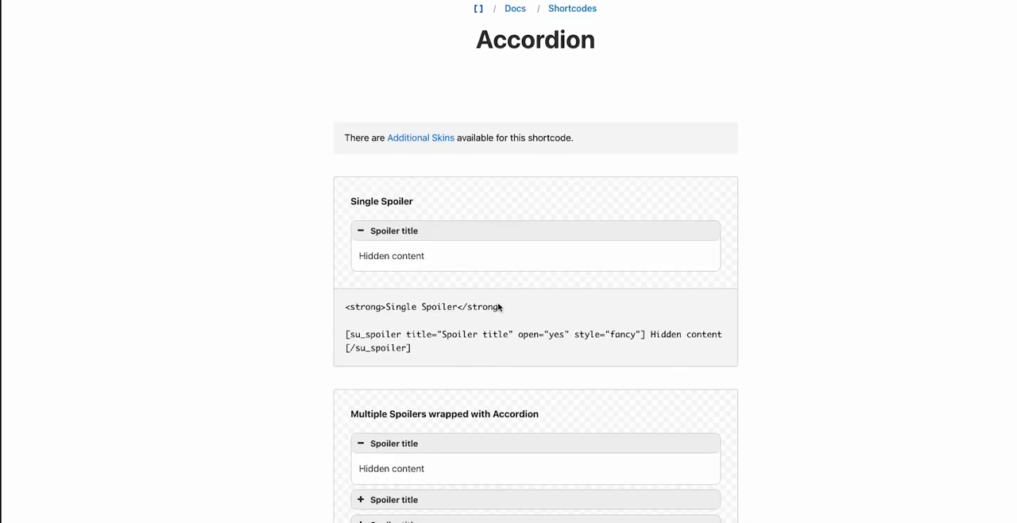
{"action": "scroll", "coordinate": [499, 307], "scroll_direction": "down", "scroll_amount": 2}
{"action": "left_click_drag", "start_coordinate": [337, 166], "coordinate": [416, 185]}
{"action": "left_click", "coordinate": [416, 185]}
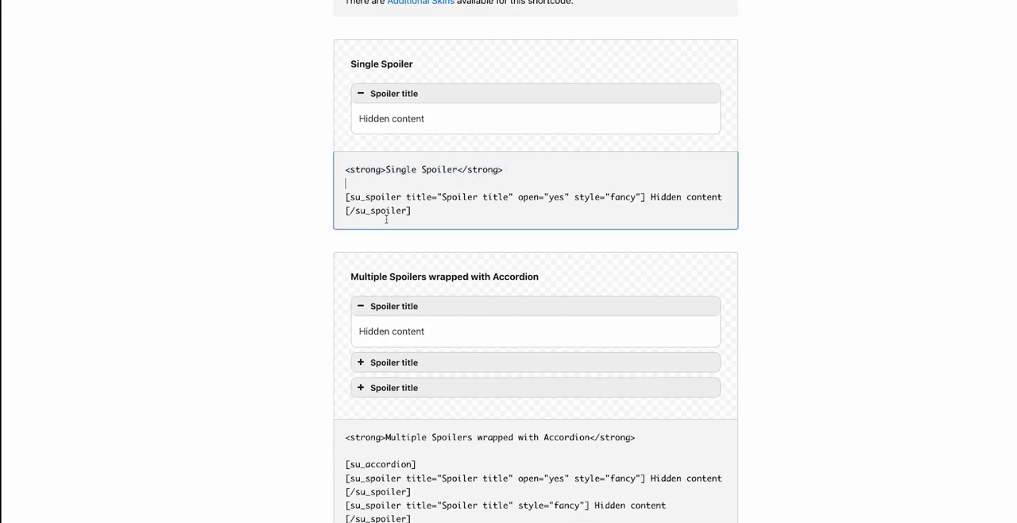
{"action": "scroll", "coordinate": [429, 394], "scroll_direction": "down", "scroll_amount": 2}
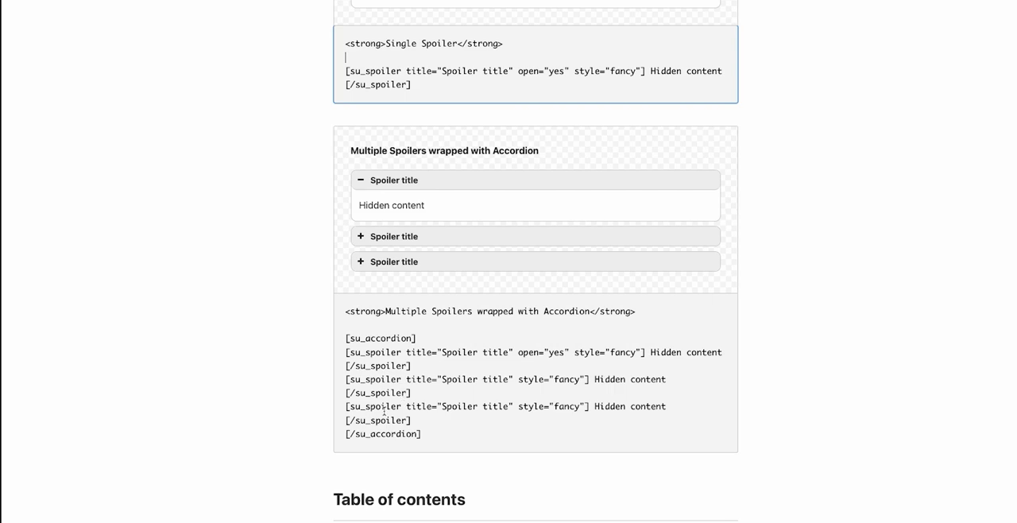
{"action": "scroll", "coordinate": [385, 410], "scroll_direction": "down", "scroll_amount": 4}
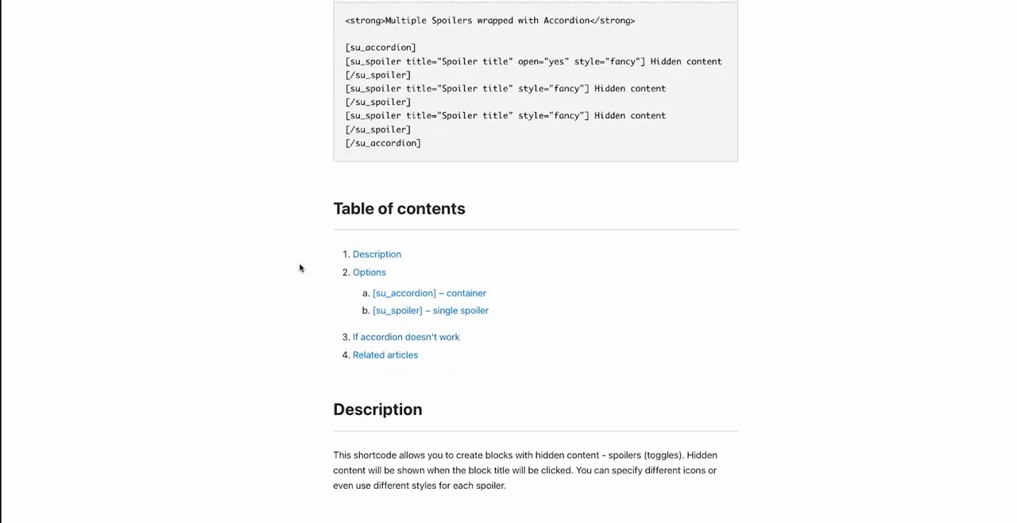
{"action": "scroll", "coordinate": [318, 159], "scroll_direction": "up", "scroll_amount": 8}
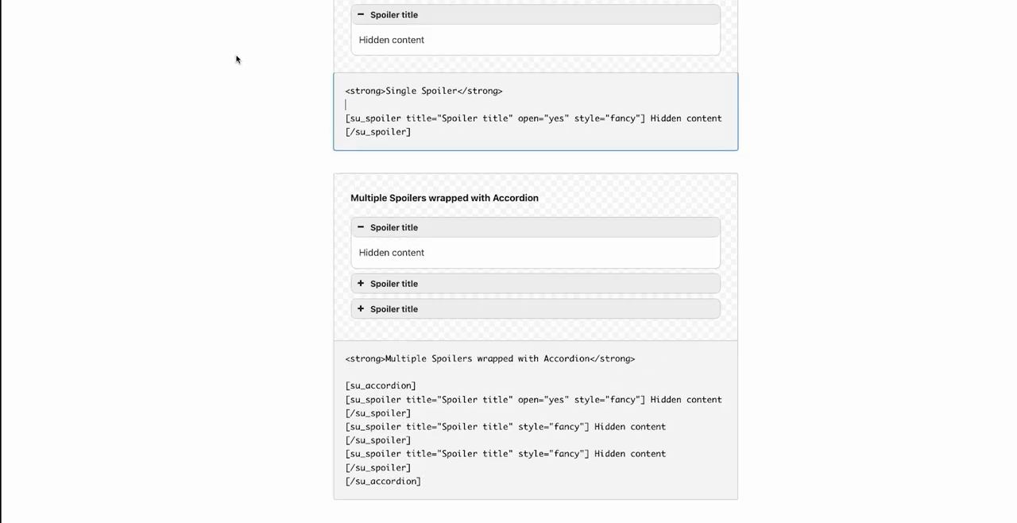
Return to the shortcode list, open the Pricing Table documentation and view the code of the four-plan example table.
{"action": "key", "text": "alt+Left"}
{"action": "scroll", "coordinate": [561, 304], "scroll_direction": "down", "scroll_amount": 8}
{"action": "scroll", "coordinate": [561, 304], "scroll_direction": "down", "scroll_amount": 10}
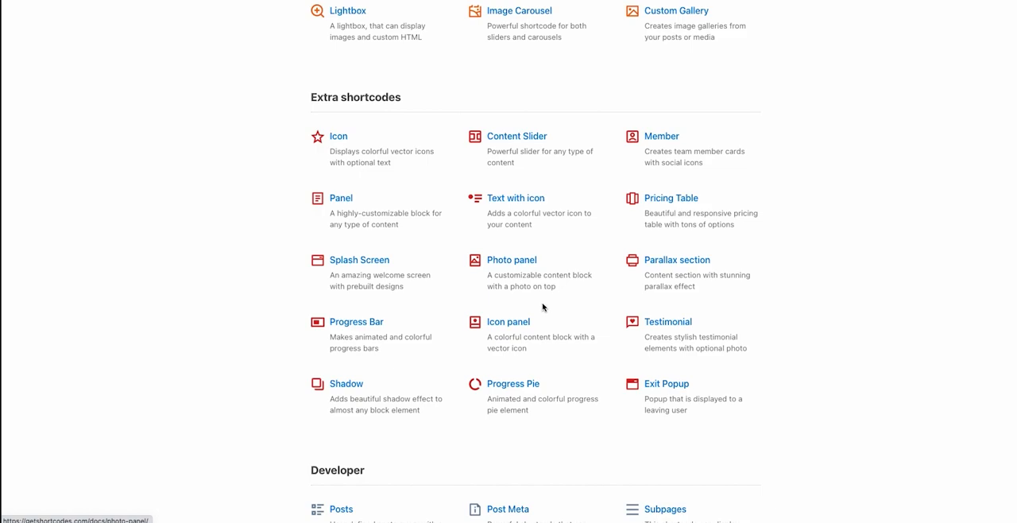
{"action": "left_click", "coordinate": [688, 198]}
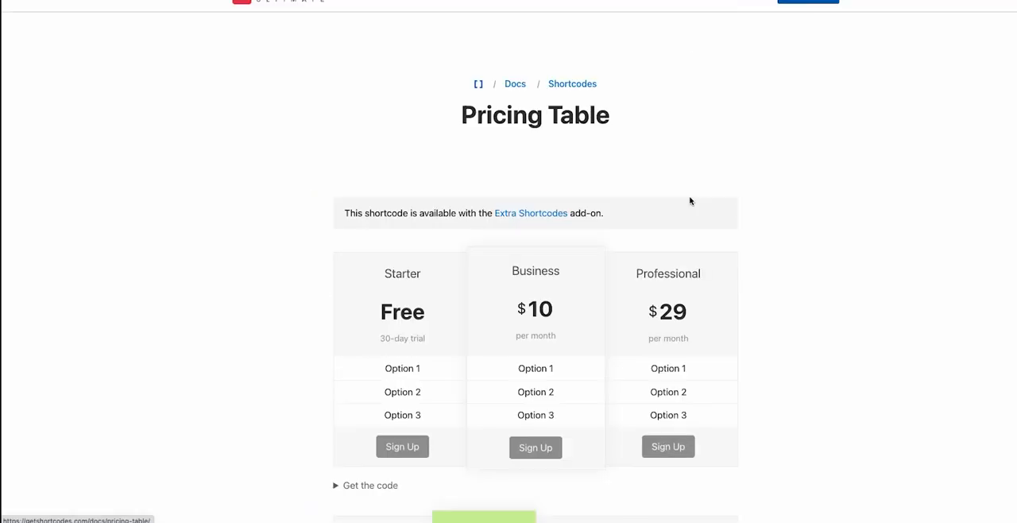
{"action": "scroll", "coordinate": [649, 209], "scroll_direction": "down", "scroll_amount": 1}
{"action": "scroll", "coordinate": [649, 209], "scroll_direction": "down", "scroll_amount": 6}
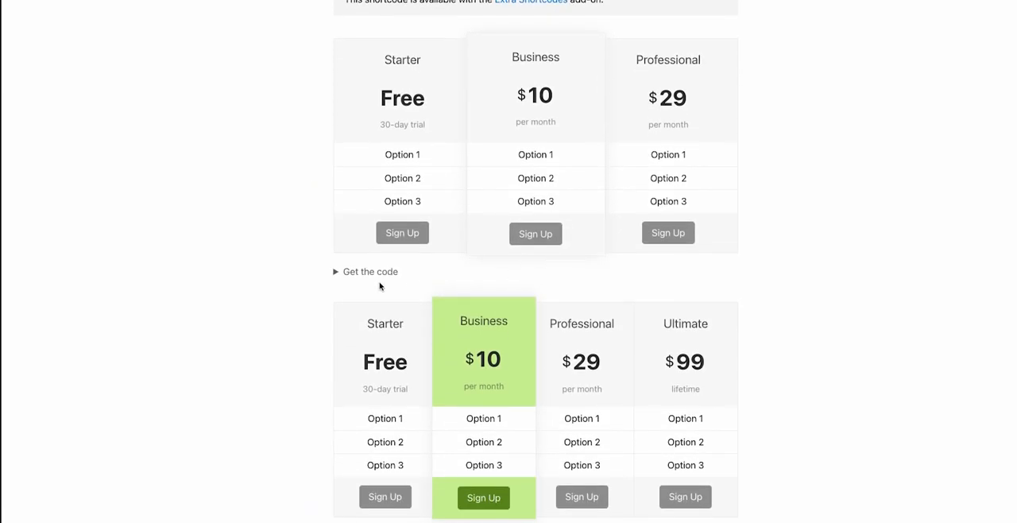
{"action": "left_click", "coordinate": [368, 291]}
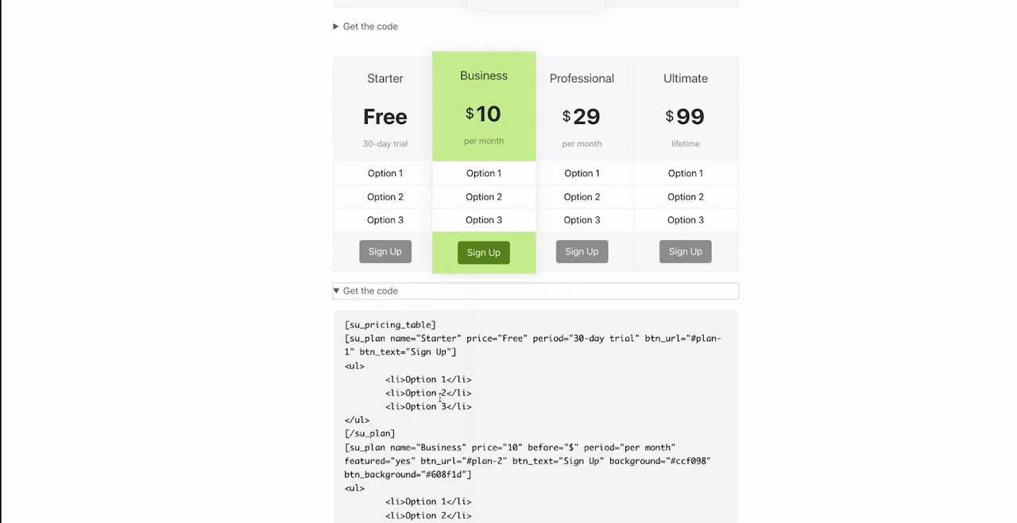
{"action": "scroll", "coordinate": [477, 390], "scroll_direction": "down", "scroll_amount": 4}
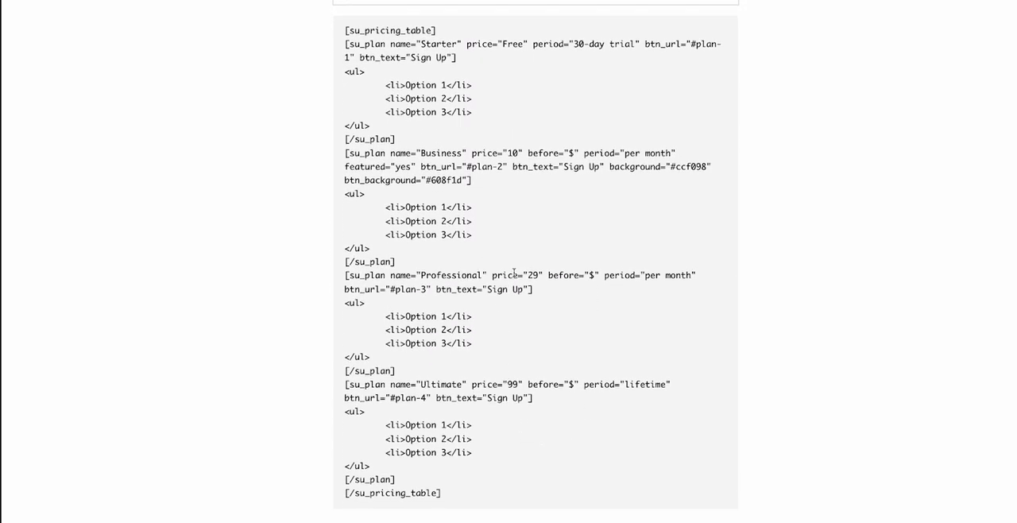
{"action": "scroll", "coordinate": [514, 273], "scroll_direction": "up", "scroll_amount": 4}
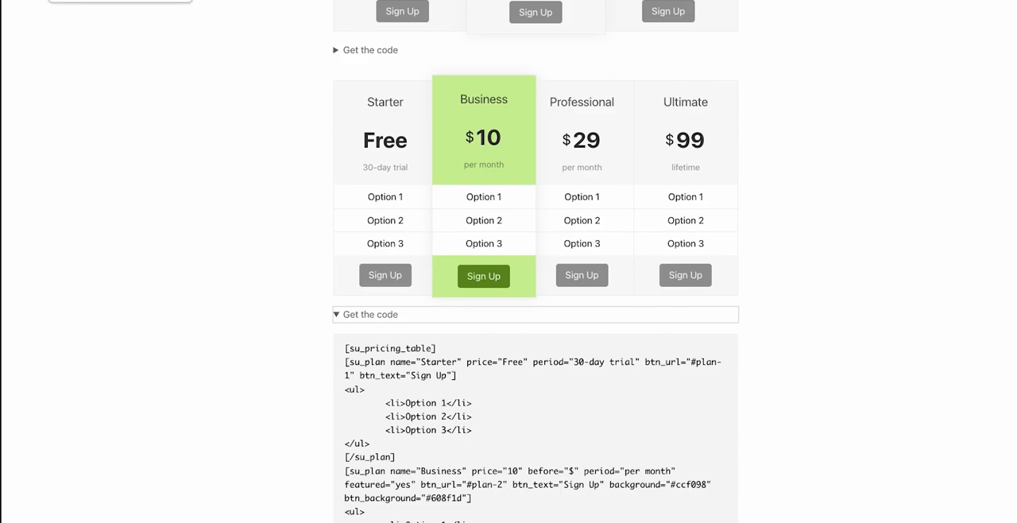
Switch back to the WordPress admin and review the shortcodes and Premium Add-ons presented on the plugin's About page.
{"action": "left_click", "coordinate": [99, 1]}
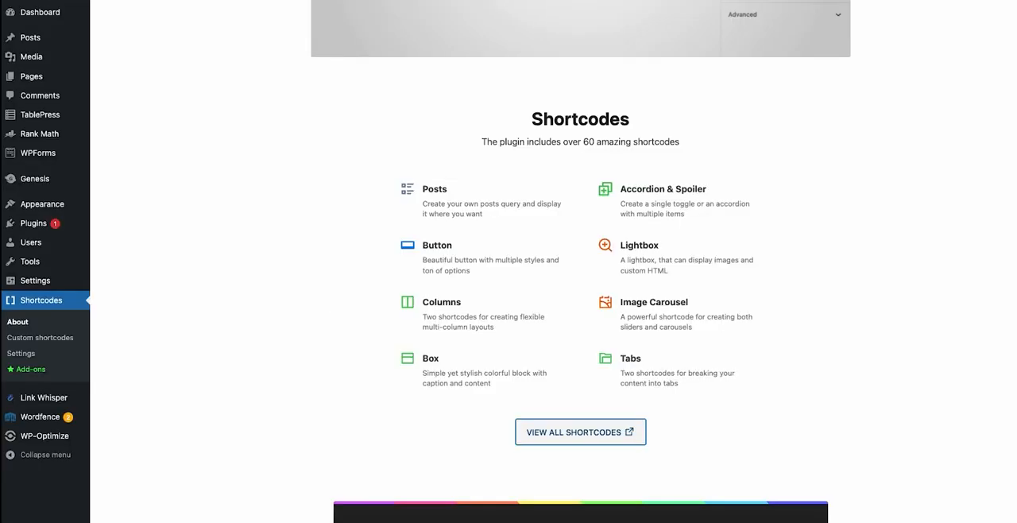
{"action": "scroll", "coordinate": [246, 129], "scroll_direction": "up", "scroll_amount": 4}
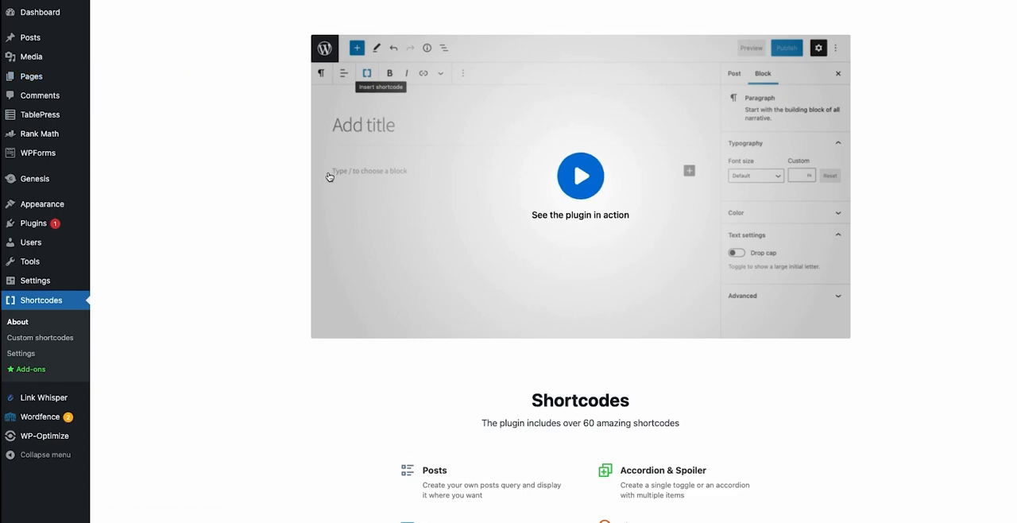
{"action": "scroll", "coordinate": [660, 257], "scroll_direction": "down", "scroll_amount": 5}
{"action": "scroll", "coordinate": [677, 315], "scroll_direction": "down", "scroll_amount": 1}
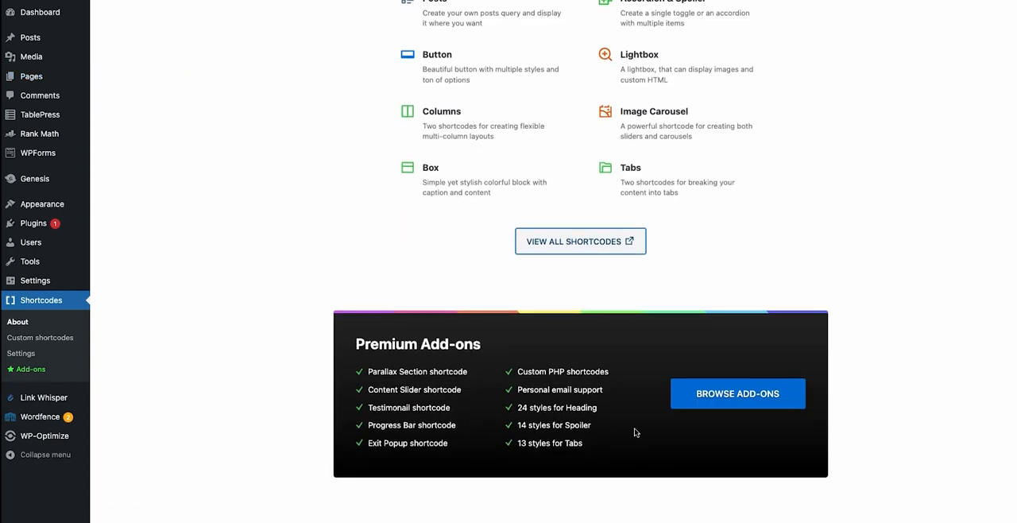
{"action": "scroll", "coordinate": [560, 289], "scroll_direction": "up", "scroll_amount": 6}
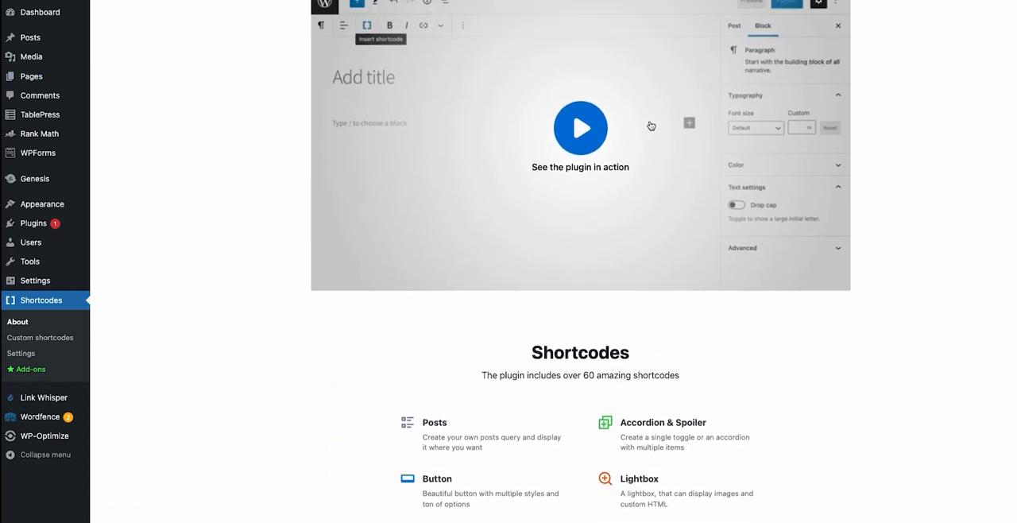
{"action": "scroll", "coordinate": [822, 256], "scroll_direction": "down", "scroll_amount": 3}
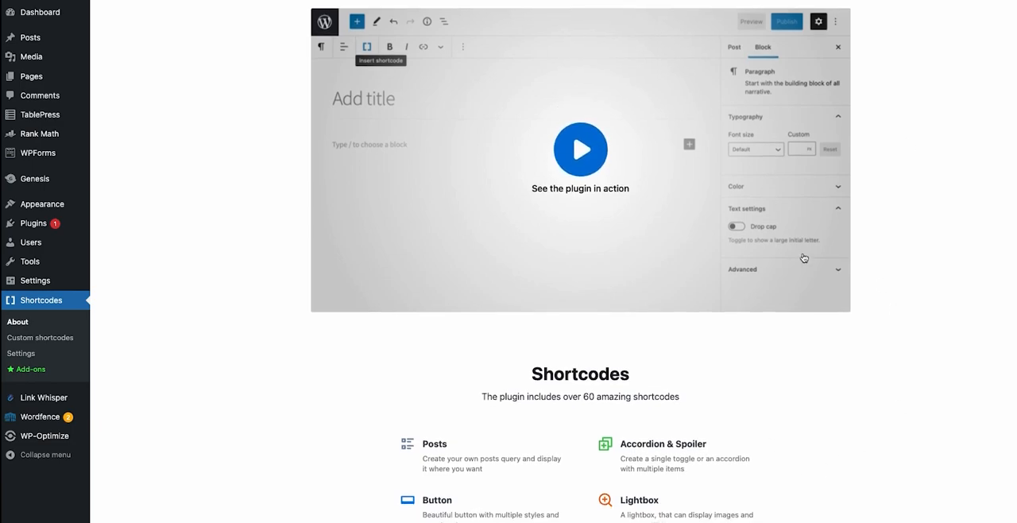
{"action": "scroll", "coordinate": [561, 445], "scroll_direction": "down", "scroll_amount": 3}
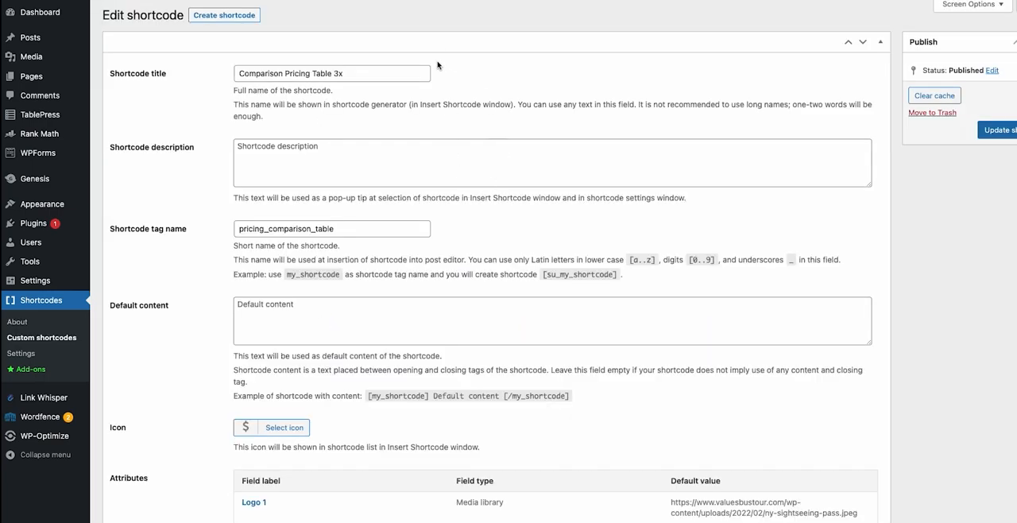
{"action": "scroll", "coordinate": [292, 35], "scroll_direction": "down", "scroll_amount": 1}
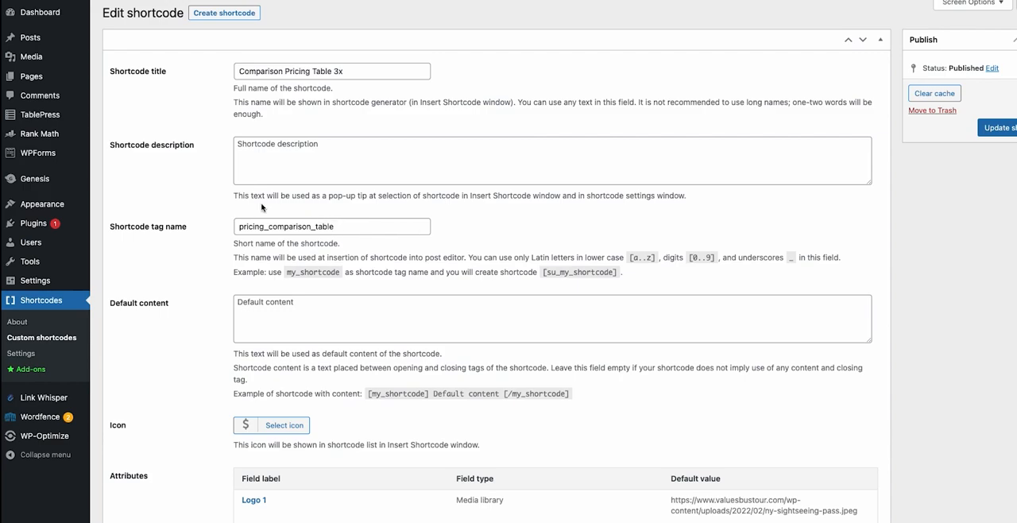
Examine the attributes defined for the Comparison Pricing Table 3x custom shortcode, including its logos, names, features, prices and URLs.
{"action": "scroll", "coordinate": [318, 205], "scroll_direction": "down", "scroll_amount": 4}
{"action": "scroll", "coordinate": [382, 218], "scroll_direction": "down", "scroll_amount": 2}
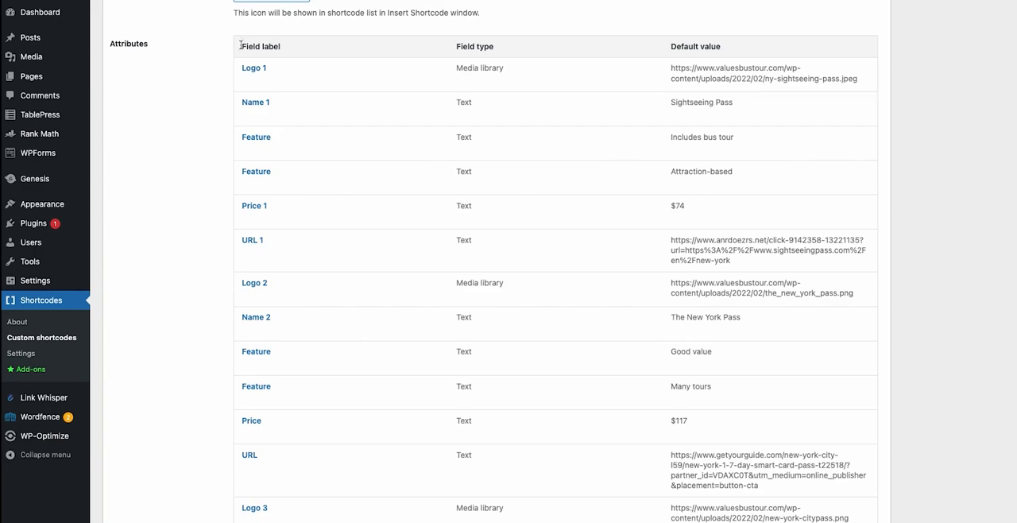
{"action": "scroll", "coordinate": [442, 227], "scroll_direction": "down", "scroll_amount": 5}
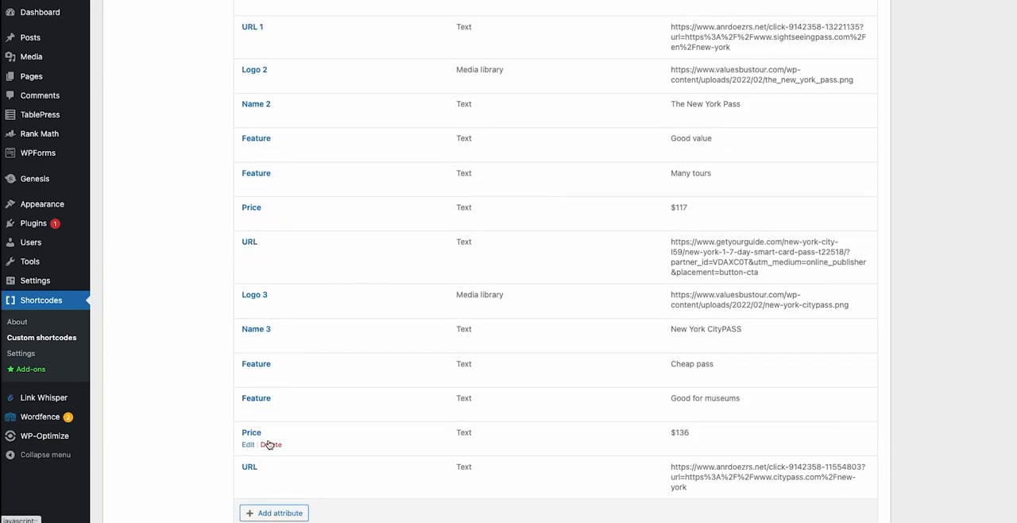
{"action": "scroll", "coordinate": [262, 469], "scroll_direction": "down", "scroll_amount": 1}
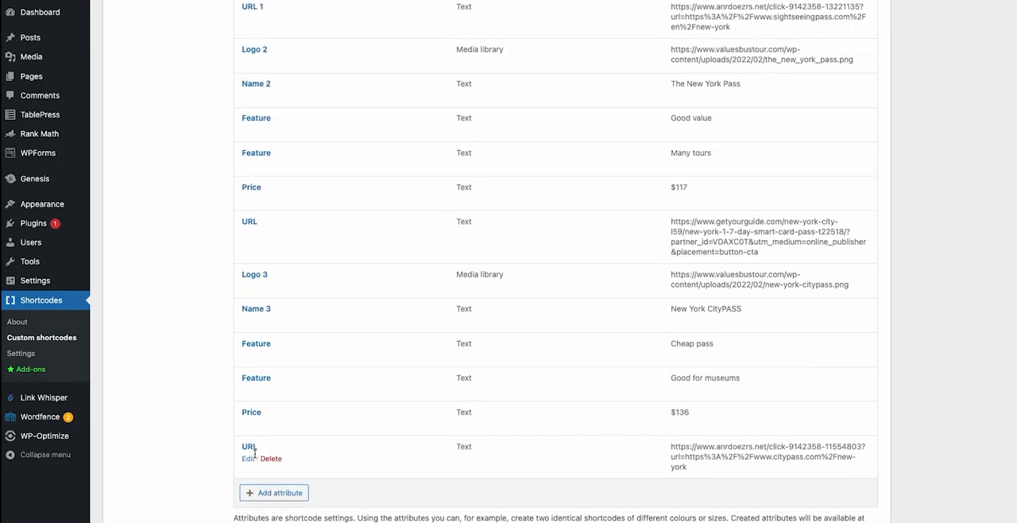
{"action": "scroll", "coordinate": [286, 428], "scroll_direction": "down", "scroll_amount": 2}
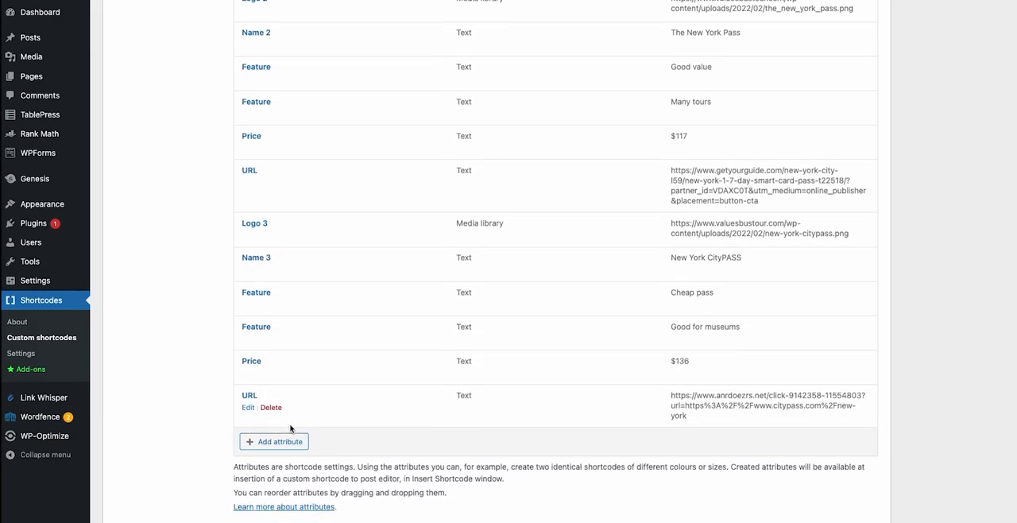
Examine the HTML shortcode code and the Custom CSS of the Comparison Pricing Table 3x shortcode.
{"action": "scroll", "coordinate": [316, 410], "scroll_direction": "down", "scroll_amount": 5}
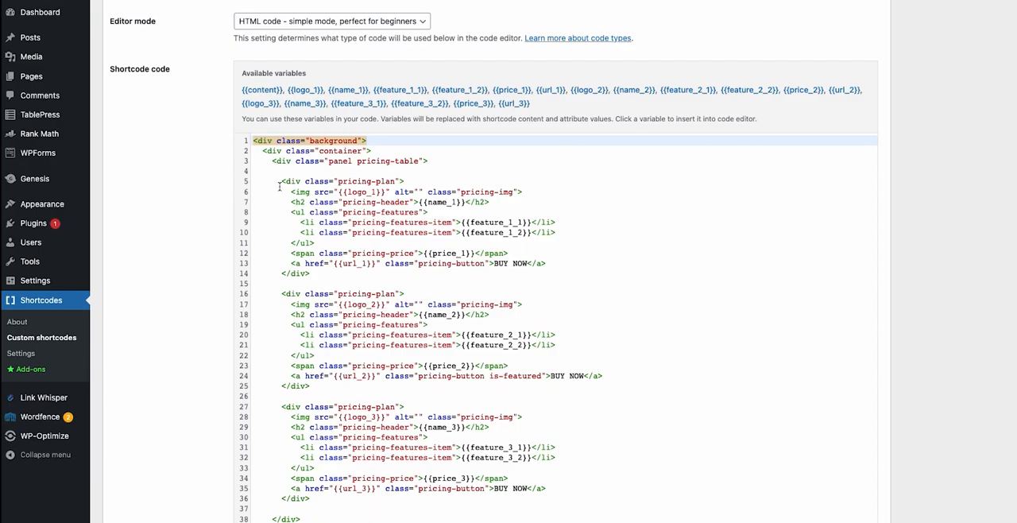
{"action": "scroll", "coordinate": [357, 159], "scroll_direction": "down", "scroll_amount": 3}
{"action": "scroll", "coordinate": [561, 194], "scroll_direction": "up", "scroll_amount": 1}
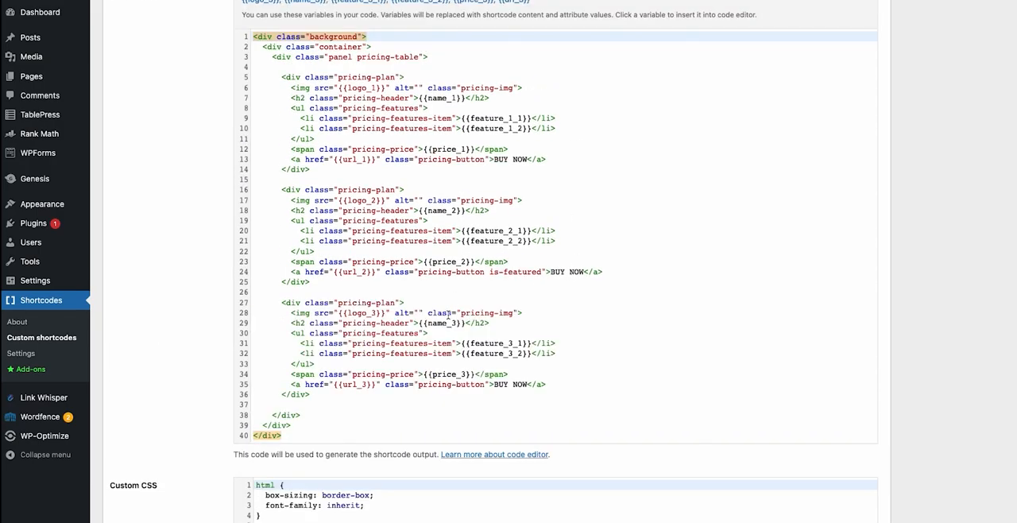
{"action": "scroll", "coordinate": [445, 294], "scroll_direction": "up", "scroll_amount": 1}
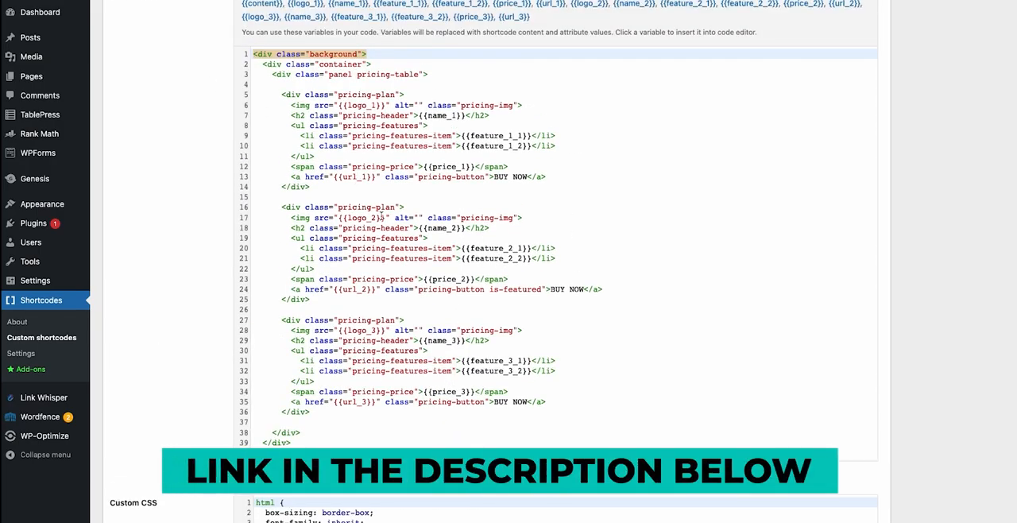
{"action": "scroll", "coordinate": [406, 292], "scroll_direction": "down", "scroll_amount": 5}
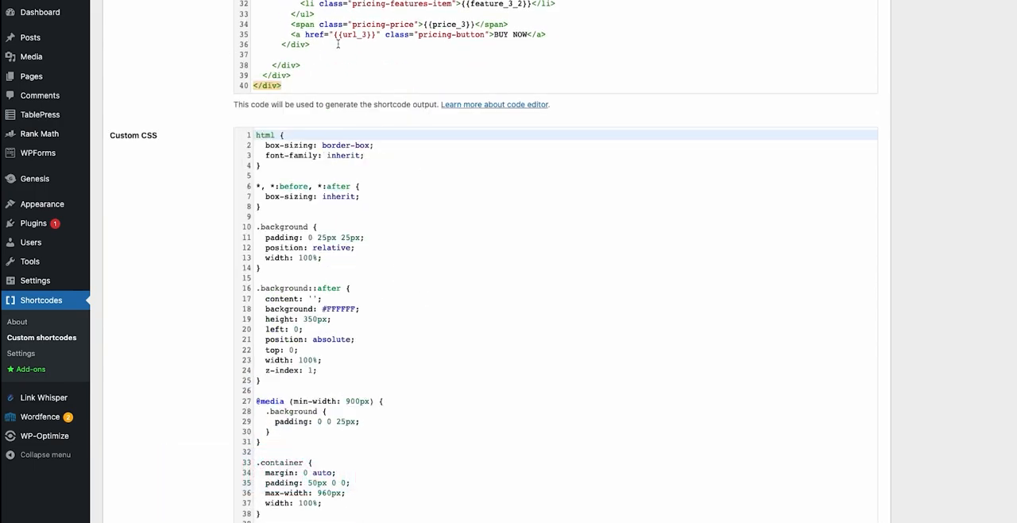
{"action": "scroll", "coordinate": [470, 380], "scroll_direction": "down", "scroll_amount": 2}
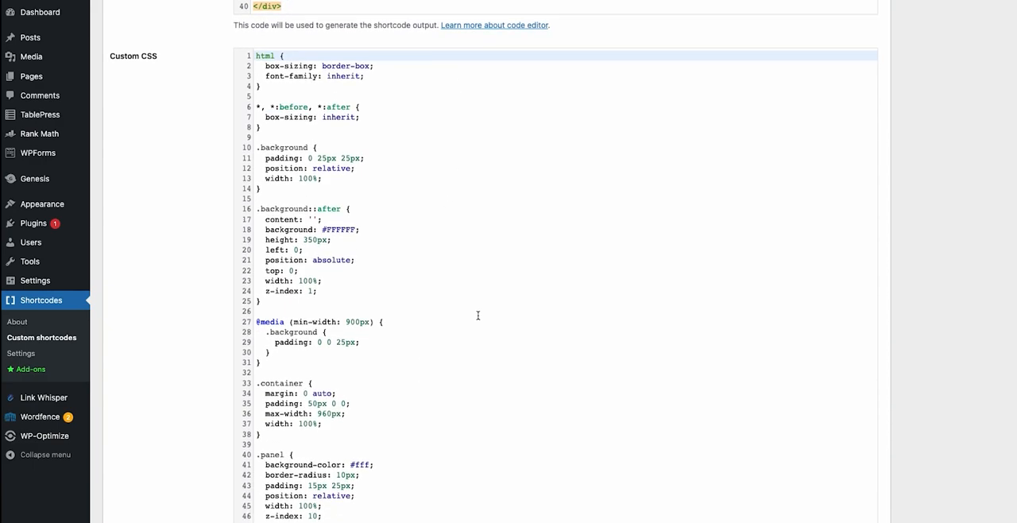
{"action": "scroll", "coordinate": [477, 310], "scroll_direction": "down", "scroll_amount": 1}
{"action": "scroll", "coordinate": [444, 278], "scroll_direction": "down", "scroll_amount": 8}
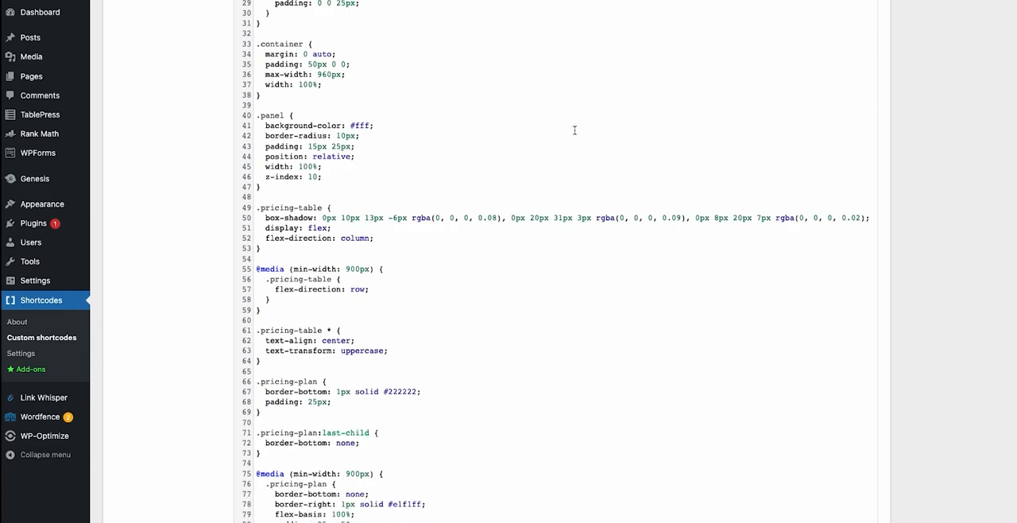
Go back to the attribute list of the Comparison Pricing Table 3x shortcode and review the entries for the third product.
{"action": "scroll", "coordinate": [582, 139], "scroll_direction": "up", "scroll_amount": 20}
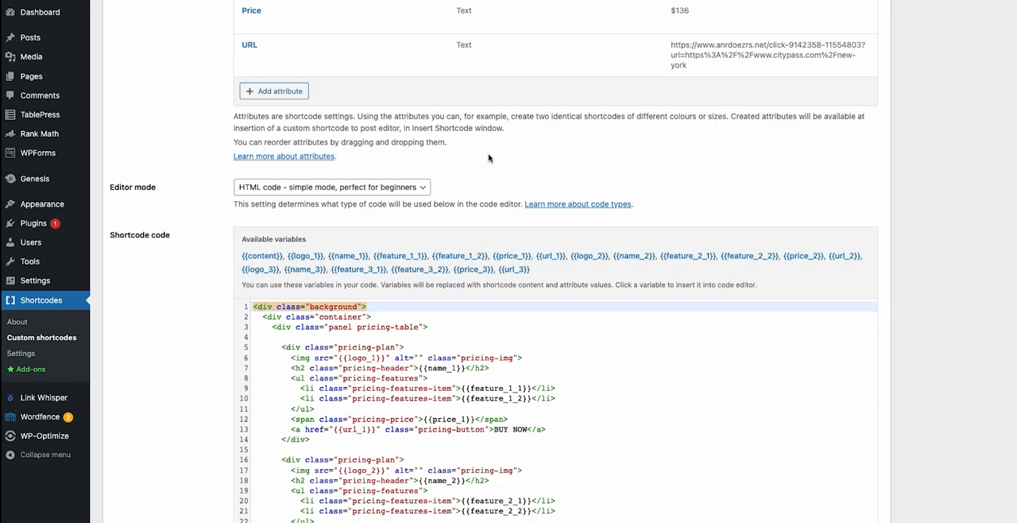
{"action": "scroll", "coordinate": [471, 200], "scroll_direction": "up", "scroll_amount": 2}
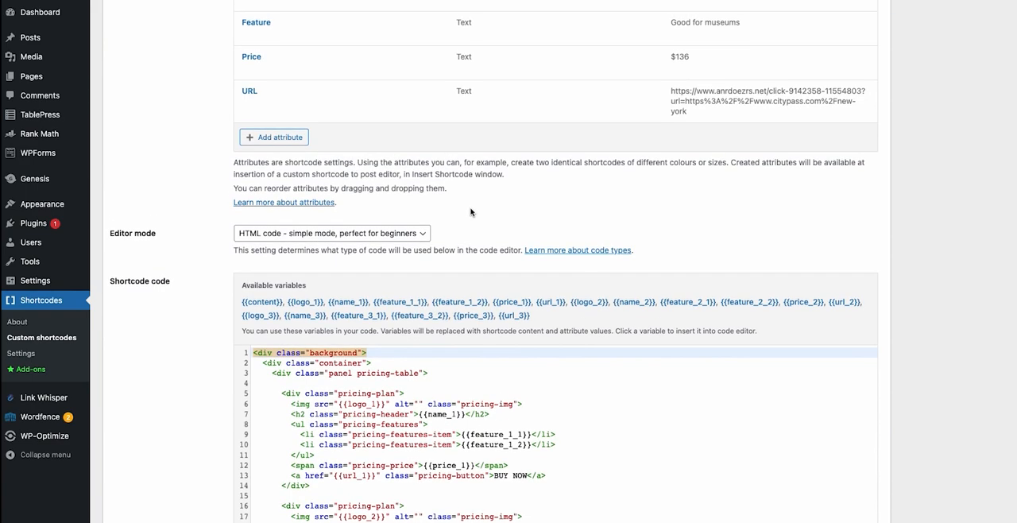
{"action": "scroll", "coordinate": [468, 205], "scroll_direction": "up", "scroll_amount": 4}
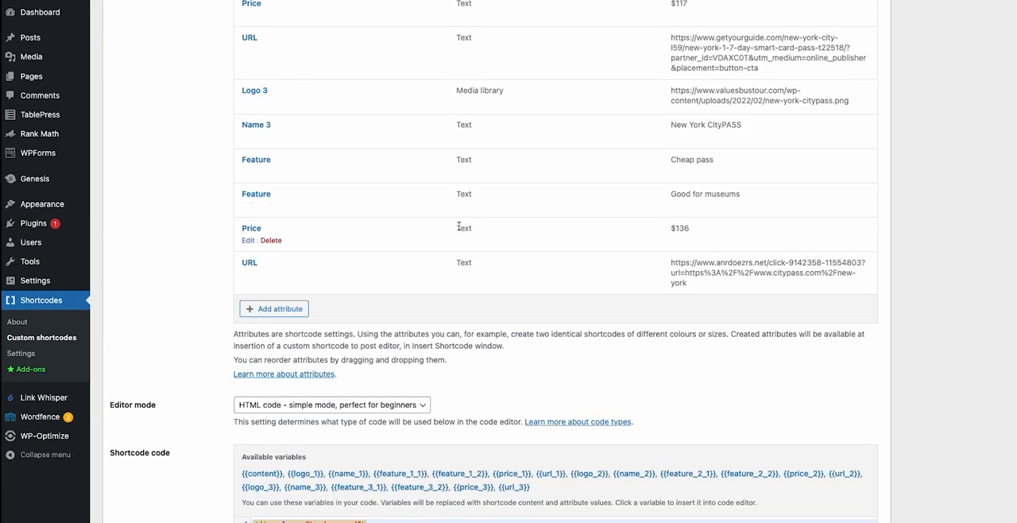
{"action": "scroll", "coordinate": [472, 225], "scroll_direction": "up", "scroll_amount": 5}
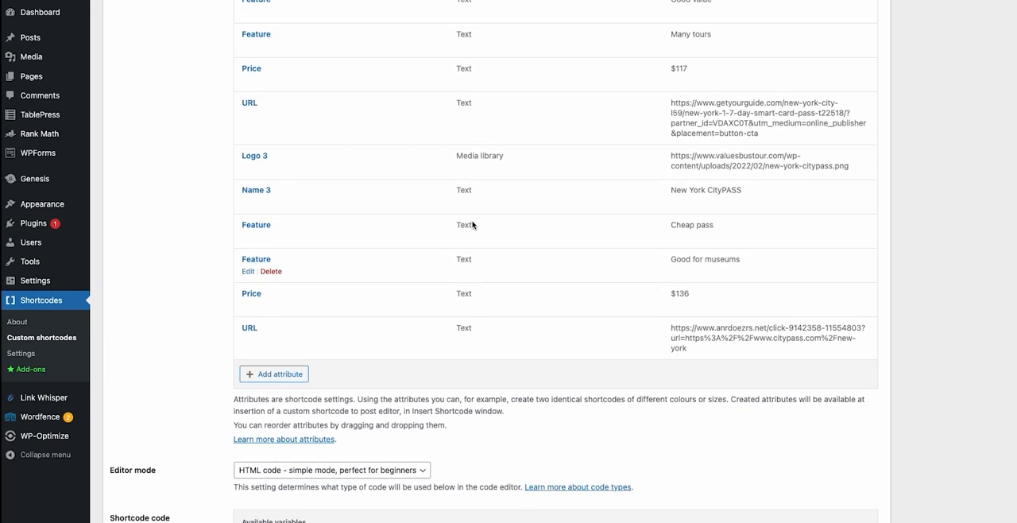
Review the attribute entries for the second and first products of the Comparison Pricing Table 3x shortcode.
{"action": "scroll", "coordinate": [469, 221], "scroll_direction": "up", "scroll_amount": 1}
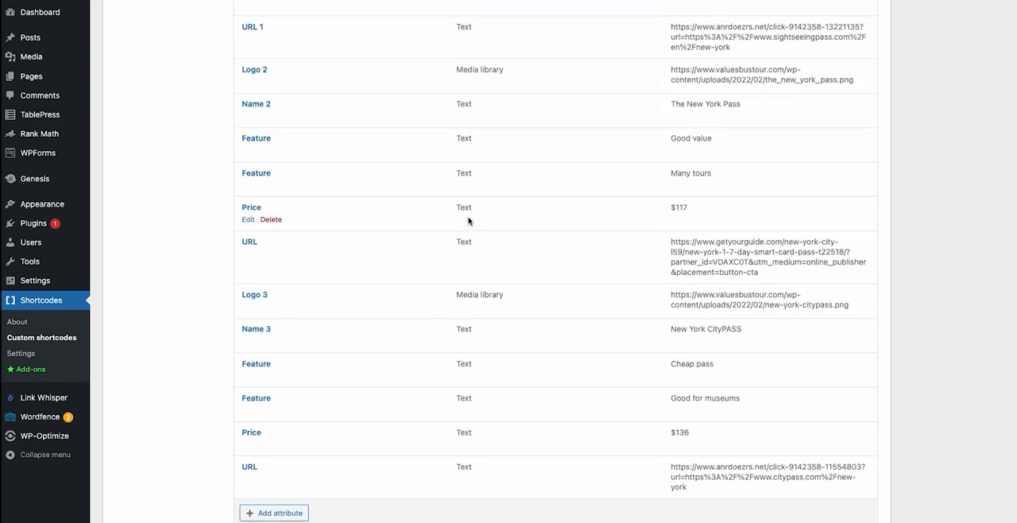
{"action": "scroll", "coordinate": [469, 218], "scroll_direction": "up", "scroll_amount": 1}
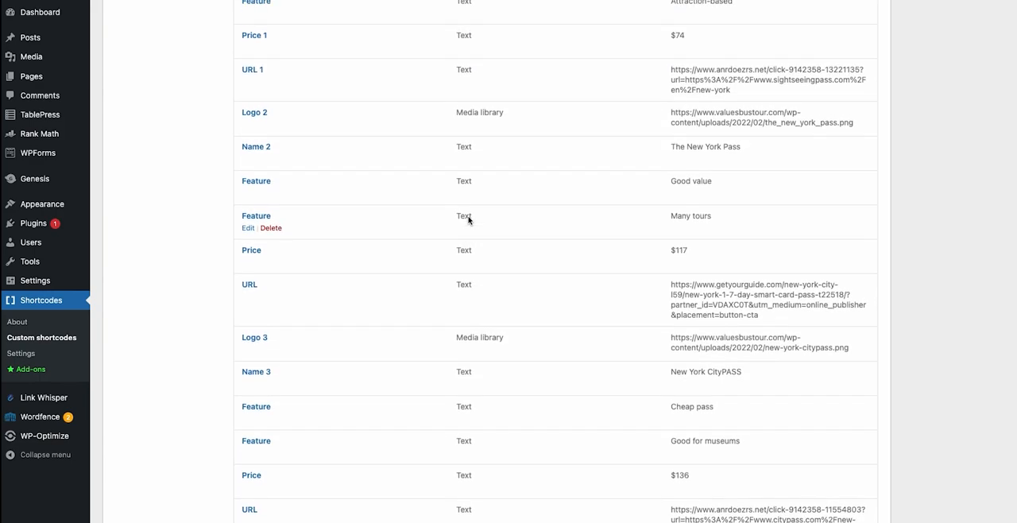
{"action": "scroll", "coordinate": [469, 217], "scroll_direction": "up", "scroll_amount": 1}
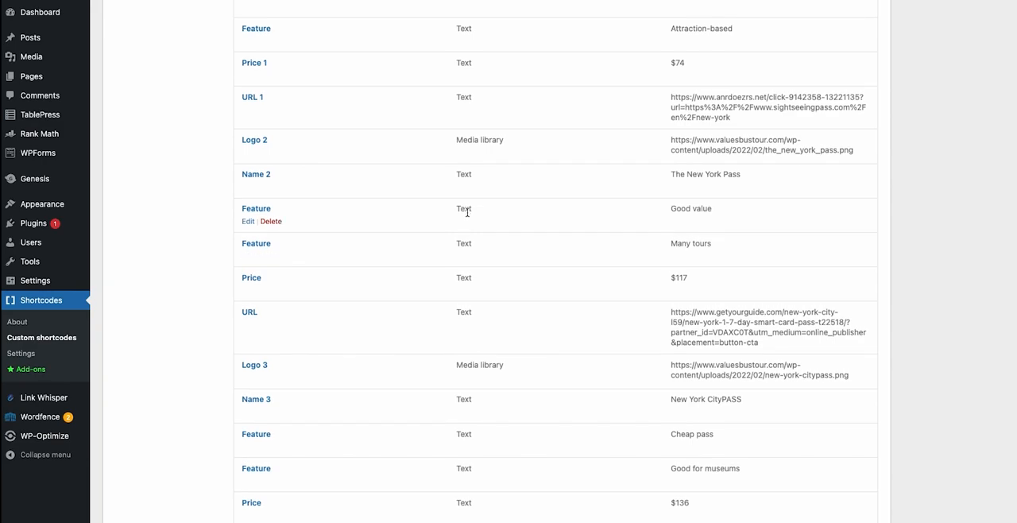
{"action": "scroll", "coordinate": [467, 213], "scroll_direction": "up", "scroll_amount": 4}
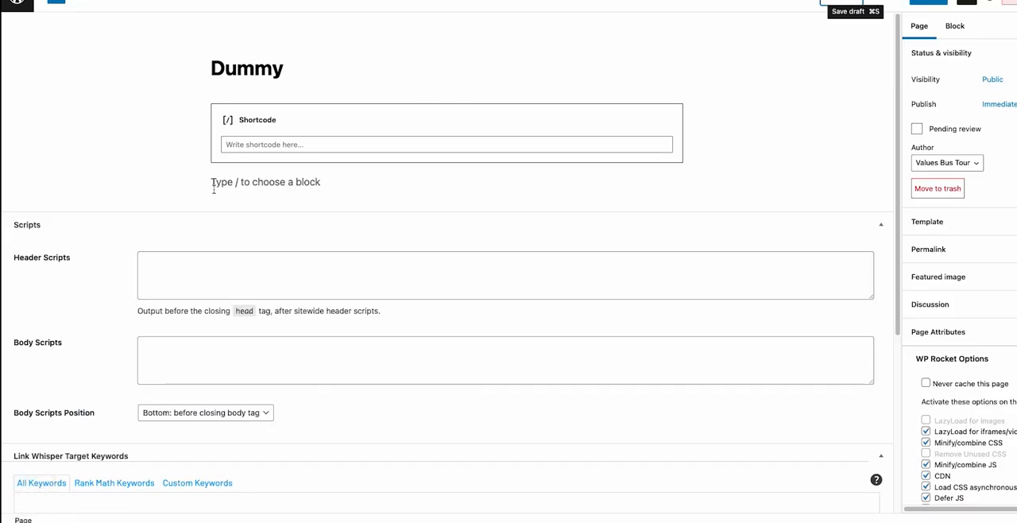
Delete the empty Shortcode block from the Dummy page in the page editor.
{"action": "left_click", "coordinate": [268, 120]}
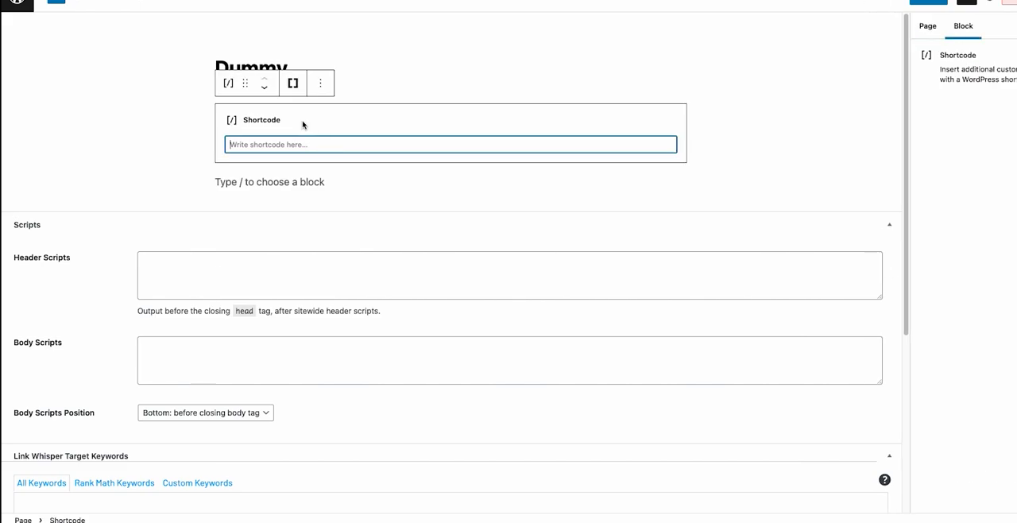
{"action": "type", "text": "s"}
{"action": "left_click", "coordinate": [317, 118]}
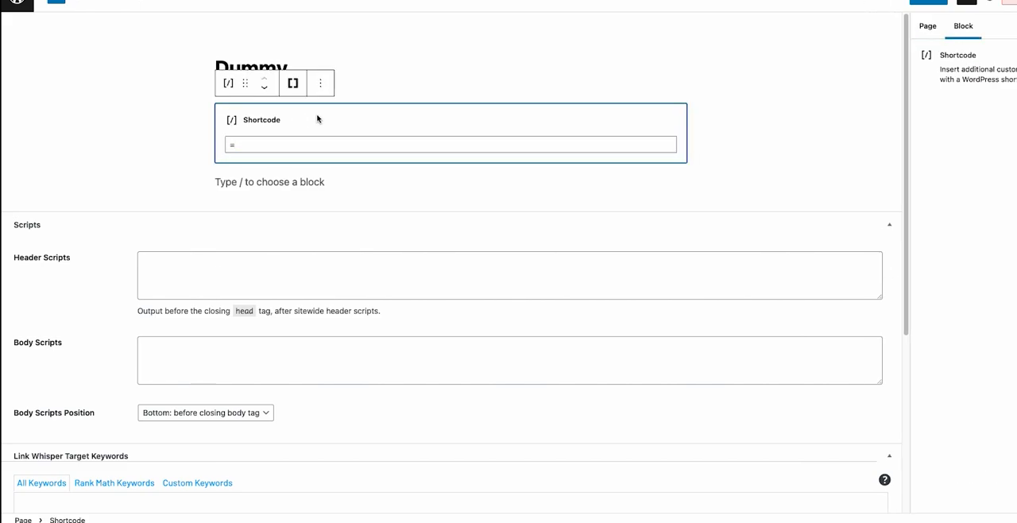
{"action": "key", "text": "BackSpace"}
{"action": "left_click", "coordinate": [283, 112]}
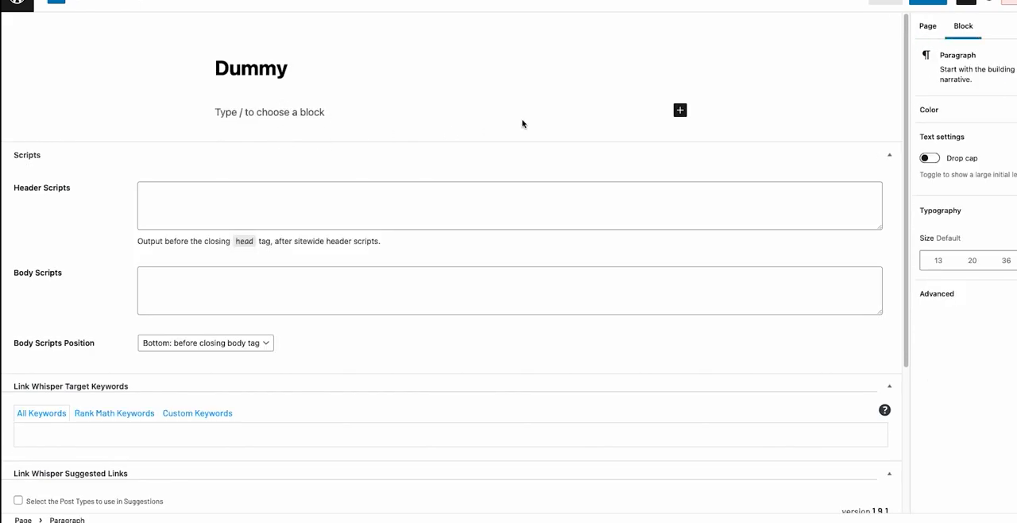
Search the block library for a shortcode block and add it to the Dummy page.
{"action": "left_click", "coordinate": [681, 111]}
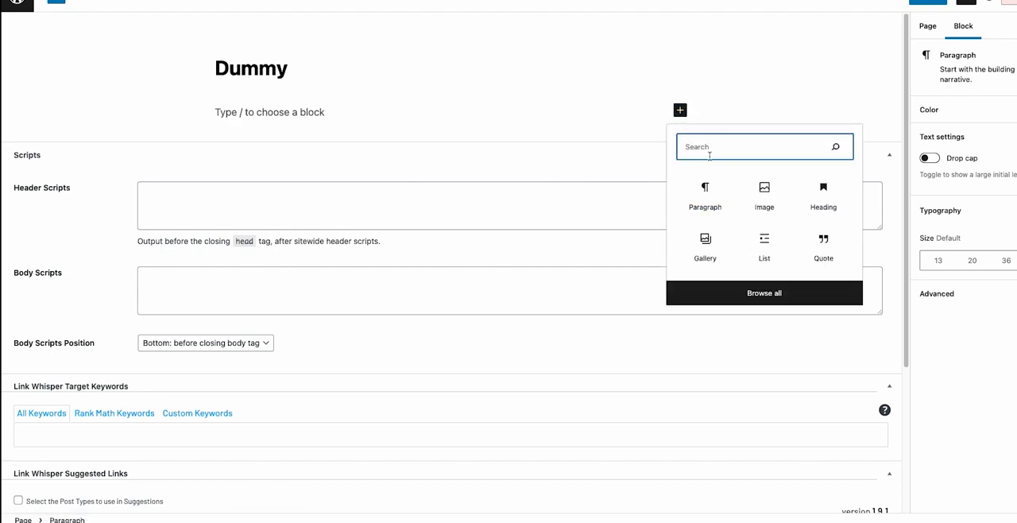
{"action": "type", "text": "short"}
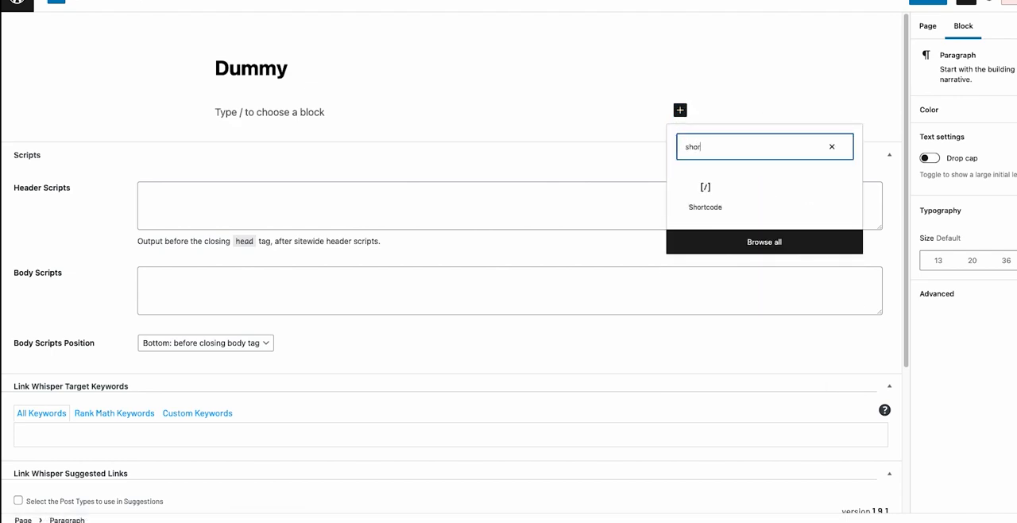
{"action": "left_click", "coordinate": [705, 191]}
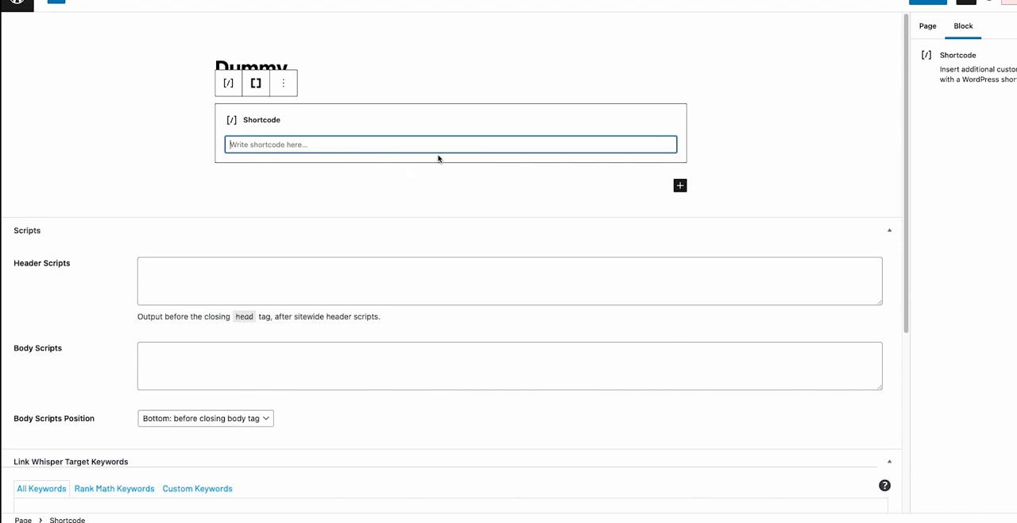
Open the Pricing table shortcode's settings from the Shortcode block and show its live preview.
{"action": "left_click", "coordinate": [255, 82]}
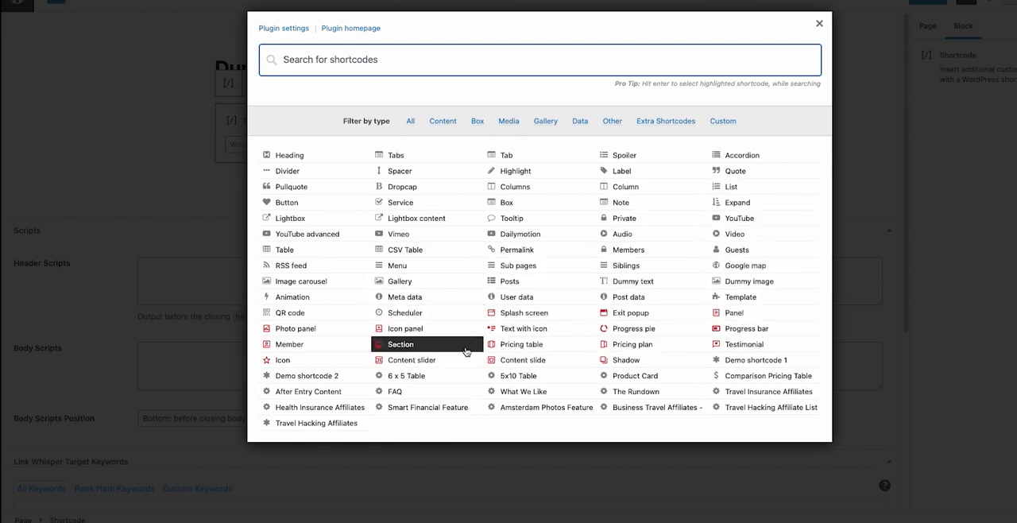
{"action": "left_click", "coordinate": [507, 346]}
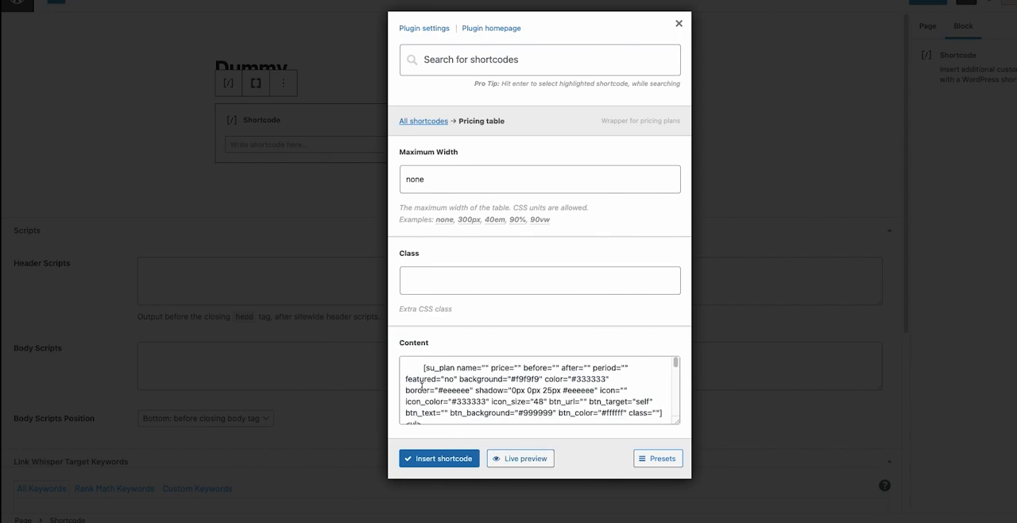
{"action": "left_click", "coordinate": [518, 459]}
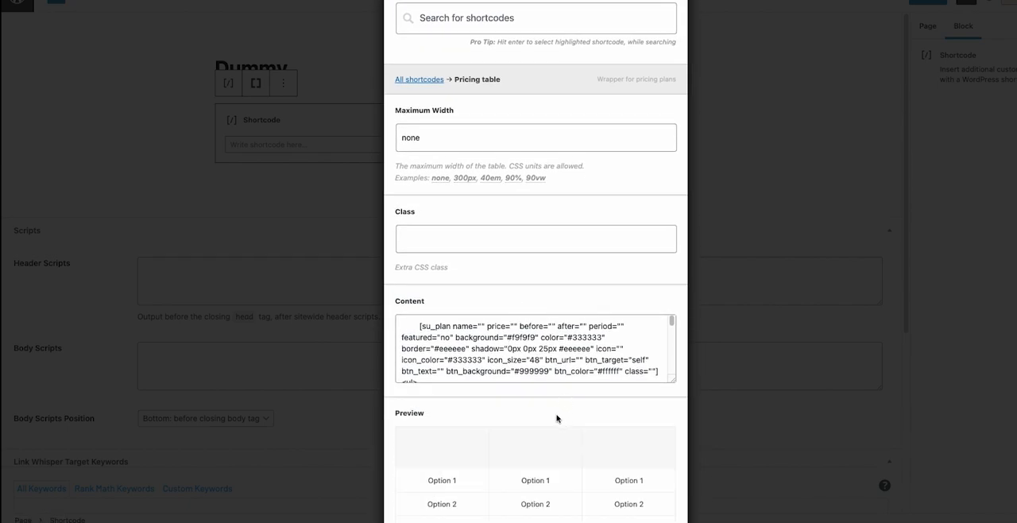
Examine the Pricing table shortcode's content code, preview and presets, and close the dialog without inserting it.
{"action": "scroll", "coordinate": [560, 405], "scroll_direction": "down", "scroll_amount": 2}
{"action": "left_click", "coordinate": [474, 249]}
{"action": "left_click_drag", "start_coordinate": [404, 218], "coordinate": [484, 243]}
{"action": "left_click", "coordinate": [483, 245]}
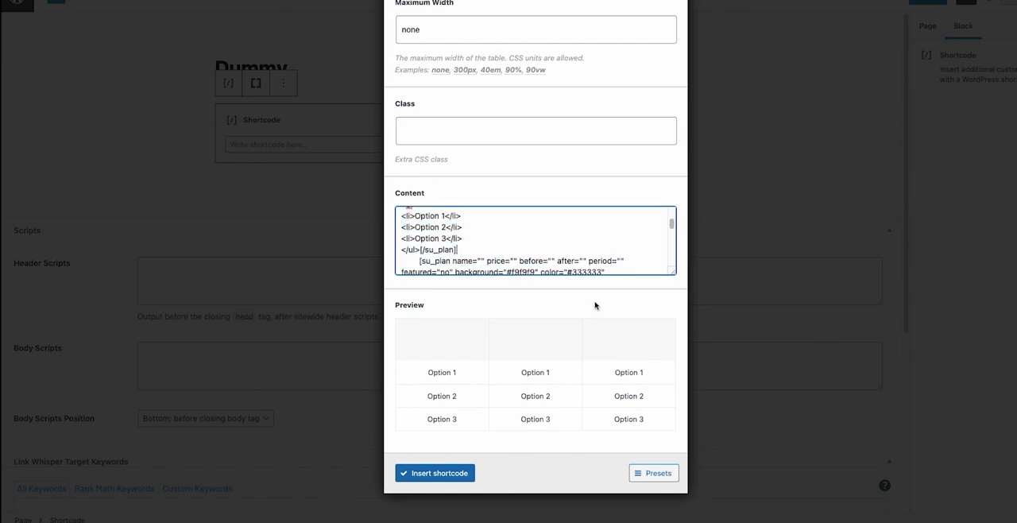
{"action": "left_click", "coordinate": [651, 475]}
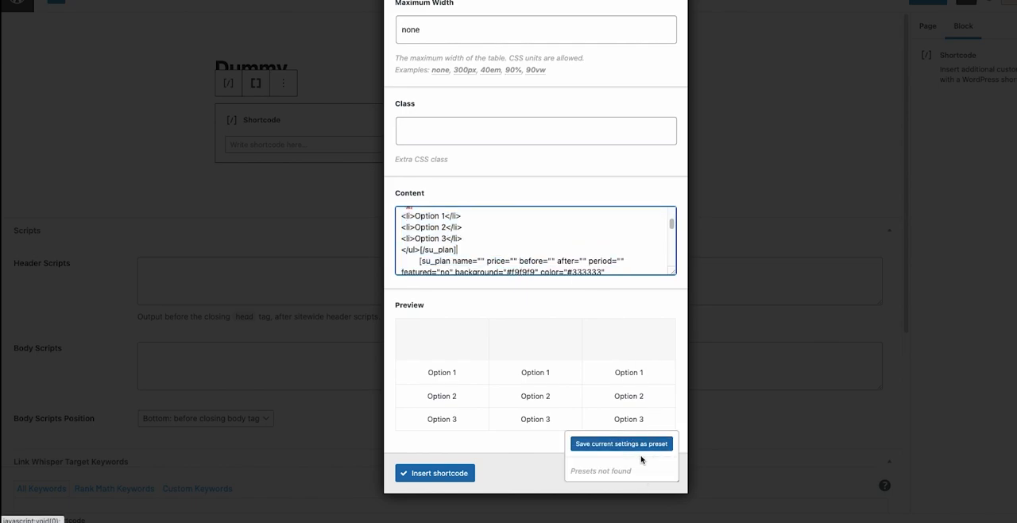
{"action": "scroll", "coordinate": [529, 243], "scroll_direction": "up", "scroll_amount": 2}
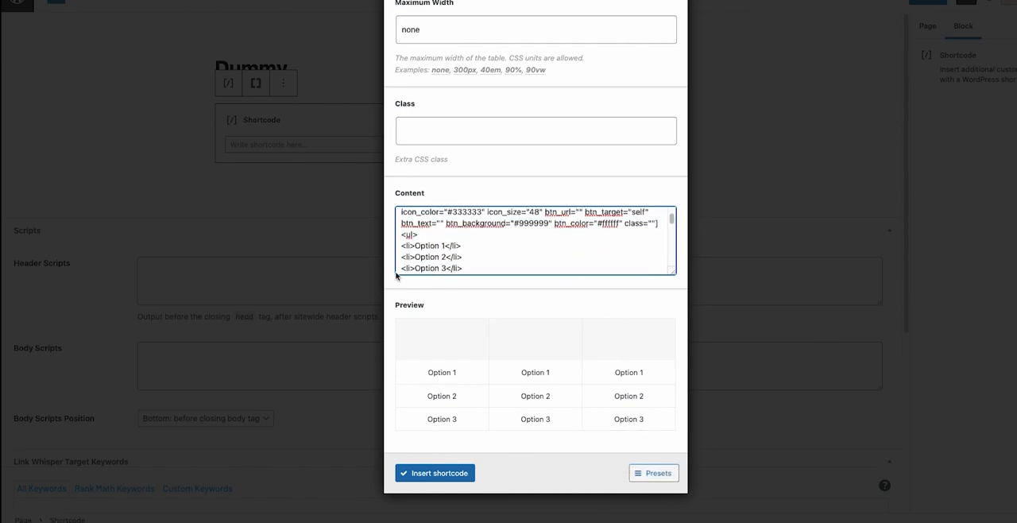
{"action": "scroll", "coordinate": [471, 230], "scroll_direction": "up", "scroll_amount": 3}
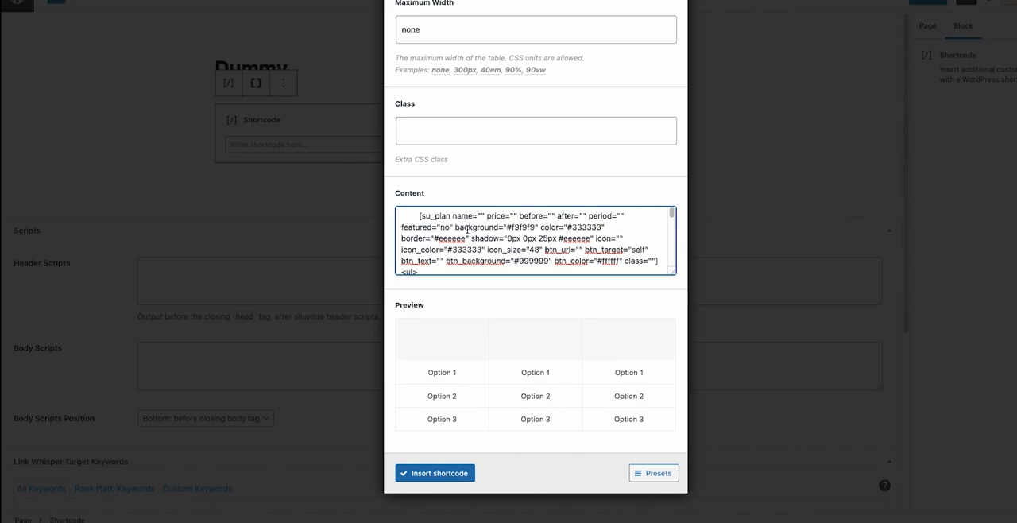
{"action": "scroll", "coordinate": [509, 232], "scroll_direction": "up", "scroll_amount": 2}
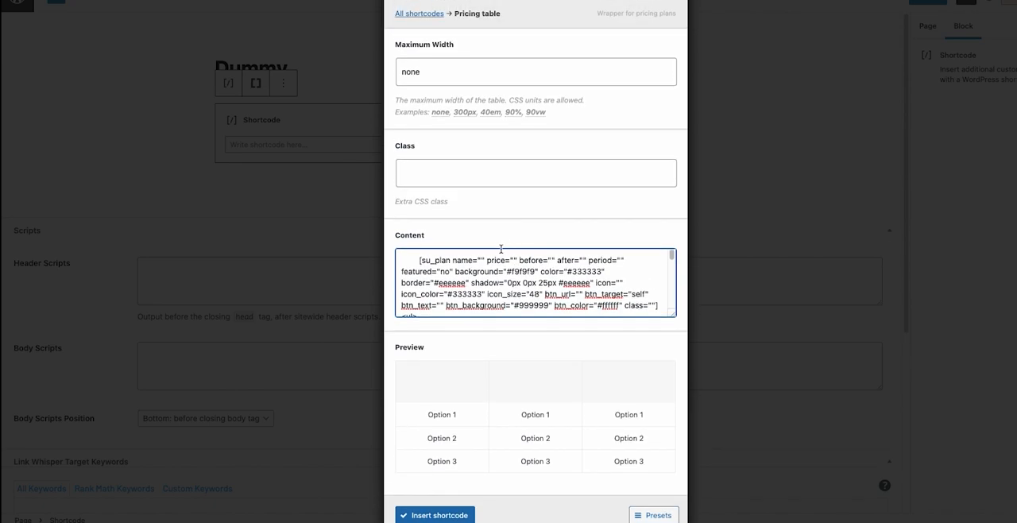
{"action": "scroll", "coordinate": [499, 238], "scroll_direction": "up", "scroll_amount": 5}
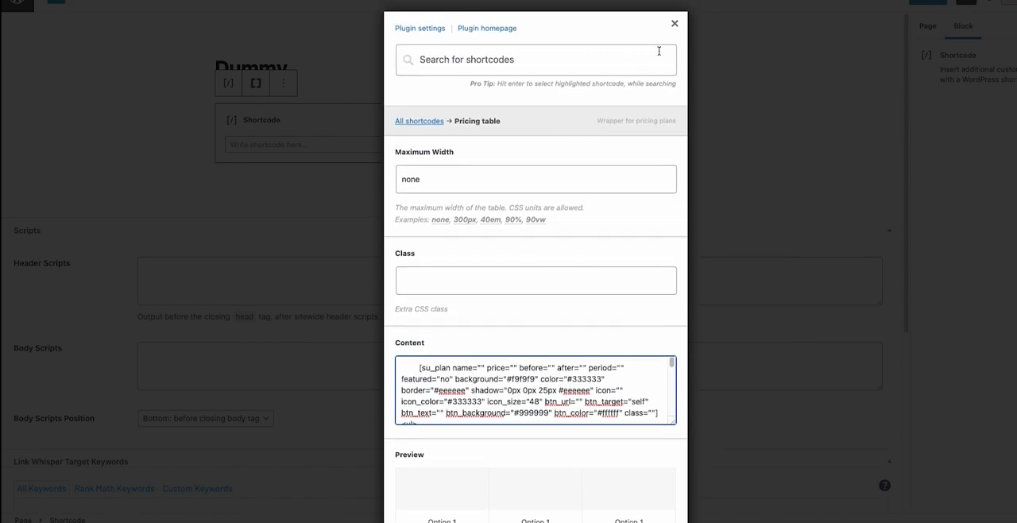
{"action": "left_click", "coordinate": [675, 23]}
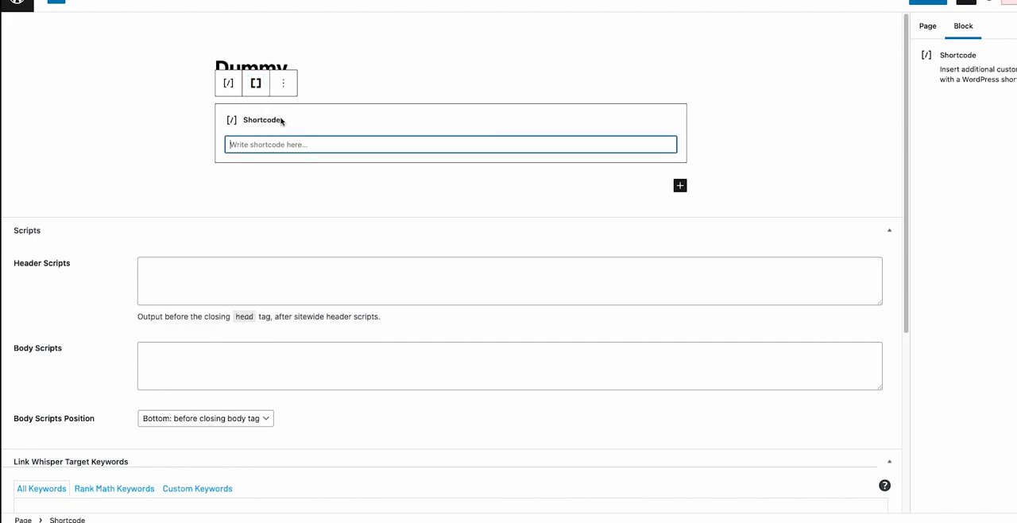
Find the Comparison Pricing Table 3x shortcode by searching for "compari", and open it to review the first product's fields.
{"action": "left_click", "coordinate": [259, 88]}
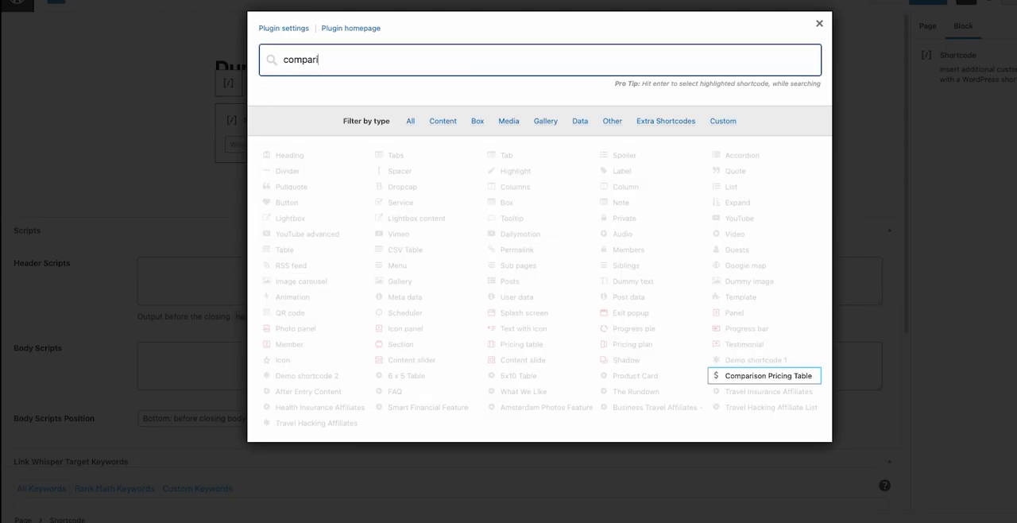
{"action": "left_click", "coordinate": [792, 376]}
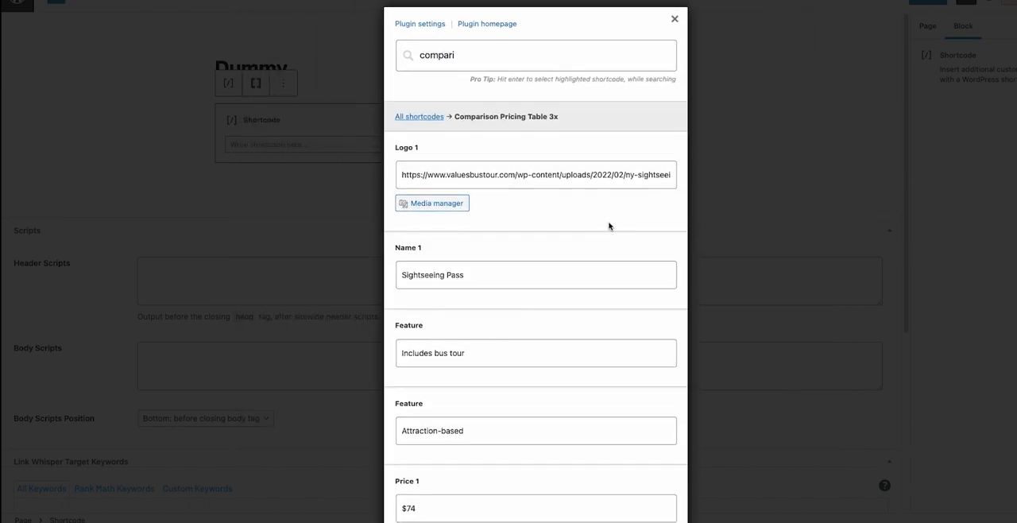
{"action": "scroll", "coordinate": [569, 135], "scroll_direction": "down", "scroll_amount": 1}
{"action": "left_click_drag", "start_coordinate": [410, 129], "coordinate": [446, 132]}
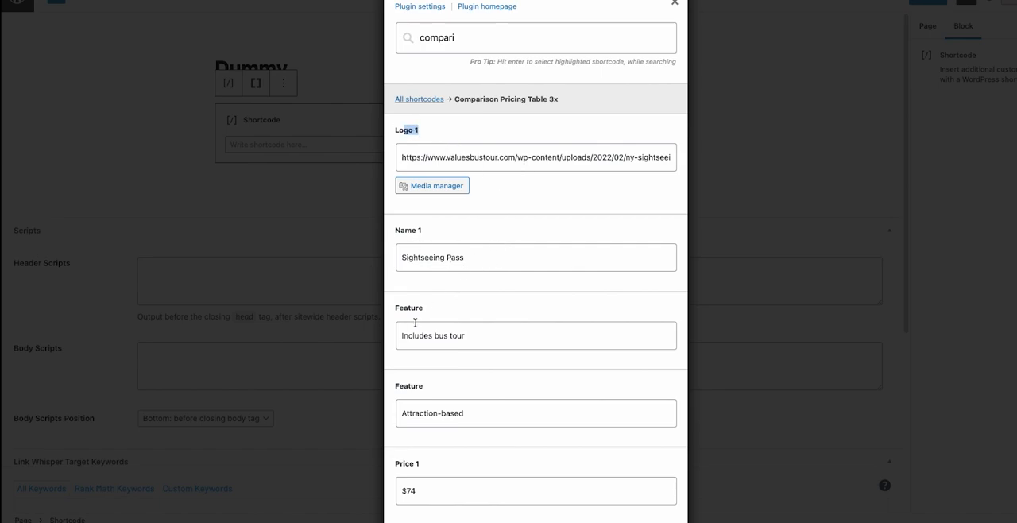
{"action": "scroll", "coordinate": [415, 327], "scroll_direction": "down", "scroll_amount": 1}
{"action": "scroll", "coordinate": [418, 414], "scroll_direction": "down", "scroll_amount": 1}
{"action": "left_click", "coordinate": [413, 443]}
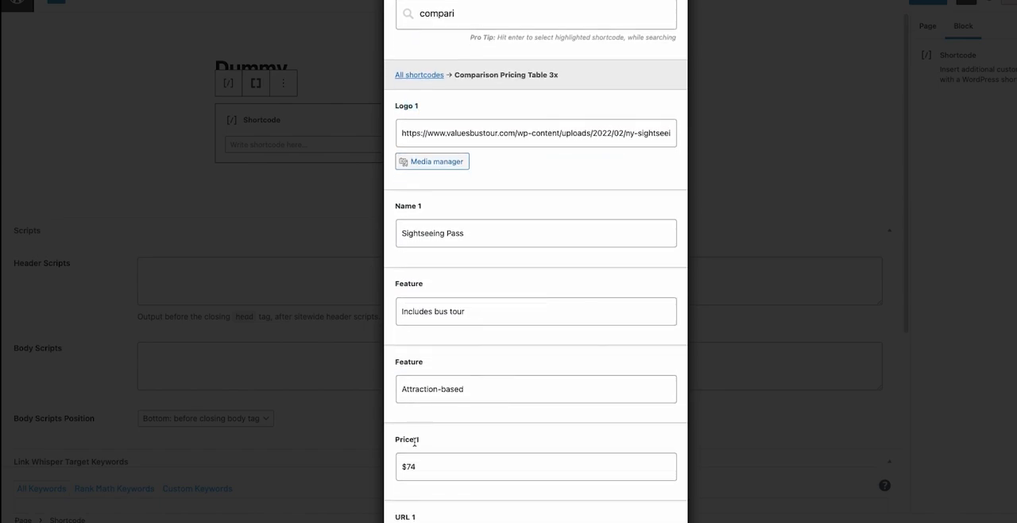
{"action": "scroll", "coordinate": [413, 461], "scroll_direction": "down", "scroll_amount": 2}
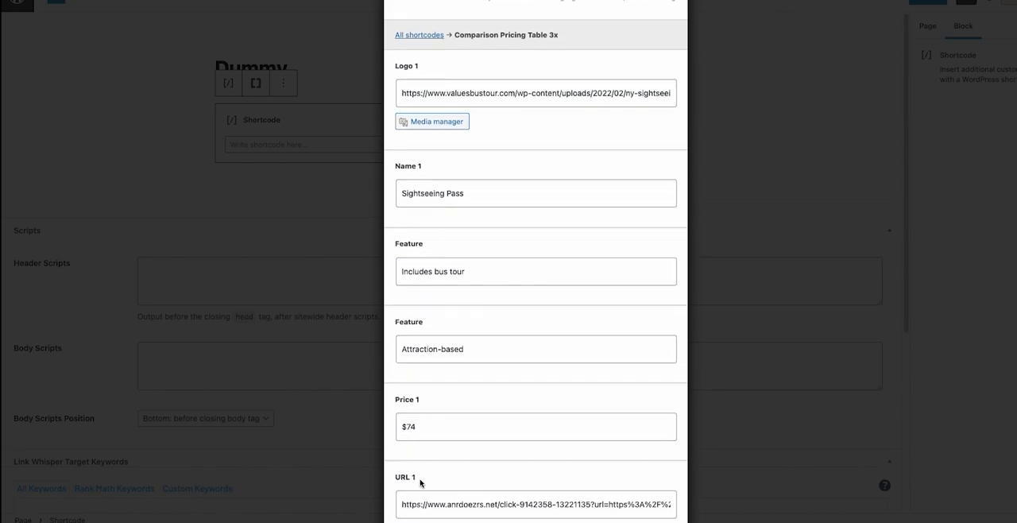
Examine the second product's logo, name, feature, price and URL fields in the Comparison Pricing Table 3x settings.
{"action": "scroll", "coordinate": [419, 479], "scroll_direction": "down", "scroll_amount": 4}
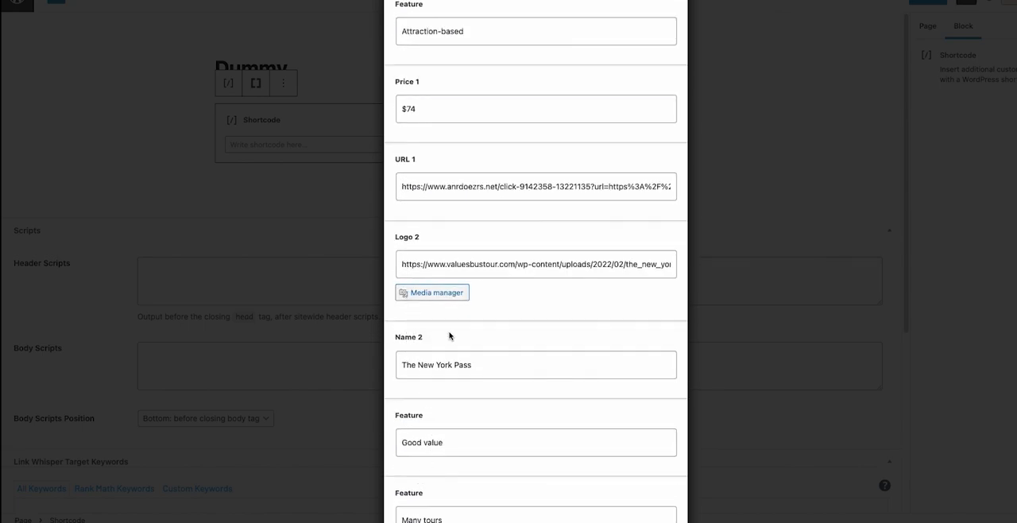
{"action": "scroll", "coordinate": [413, 333], "scroll_direction": "down", "scroll_amount": 1}
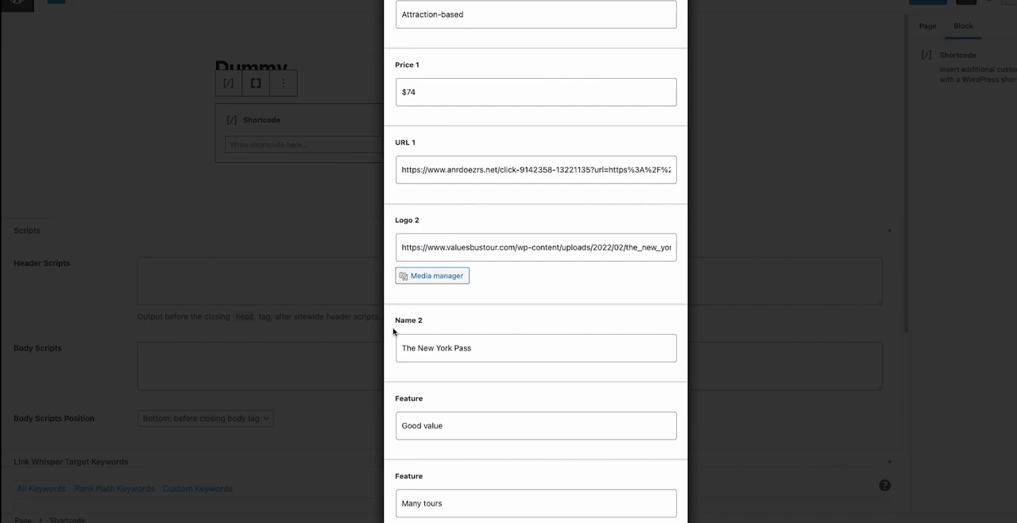
{"action": "left_click_drag", "start_coordinate": [401, 318], "coordinate": [442, 324]}
{"action": "scroll", "coordinate": [407, 363], "scroll_direction": "down", "scroll_amount": 2}
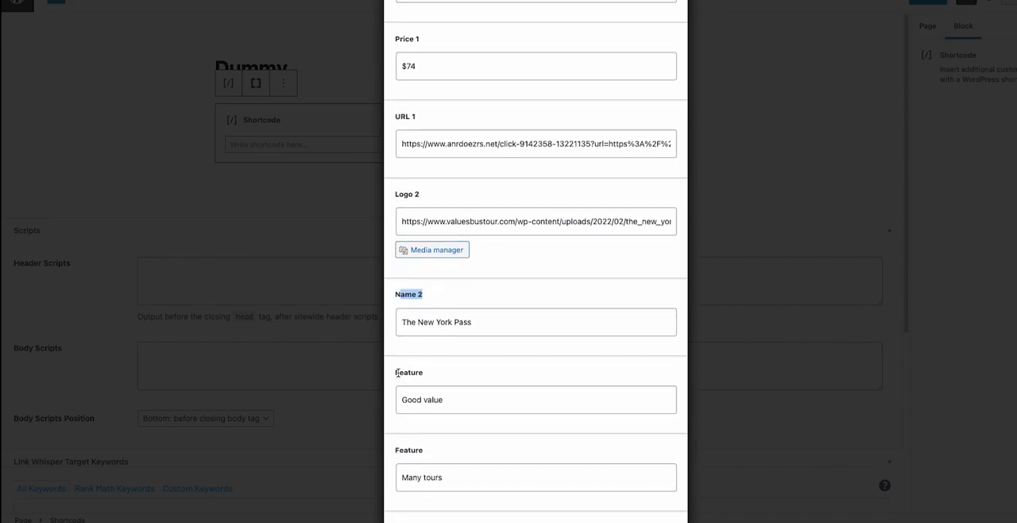
{"action": "scroll", "coordinate": [434, 432], "scroll_direction": "down", "scroll_amount": 1}
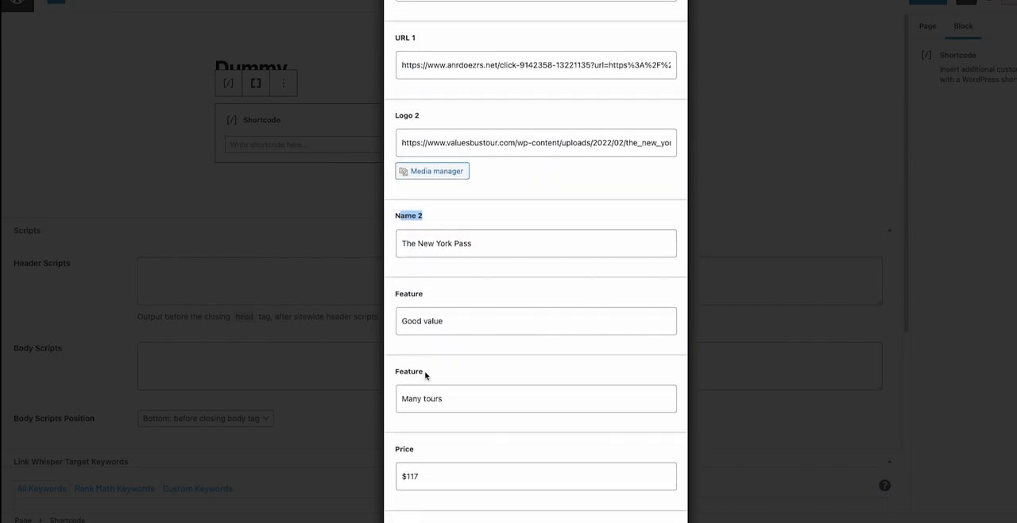
{"action": "scroll", "coordinate": [419, 398], "scroll_direction": "down", "scroll_amount": 3}
{"action": "scroll", "coordinate": [402, 429], "scroll_direction": "down", "scroll_amount": 1}
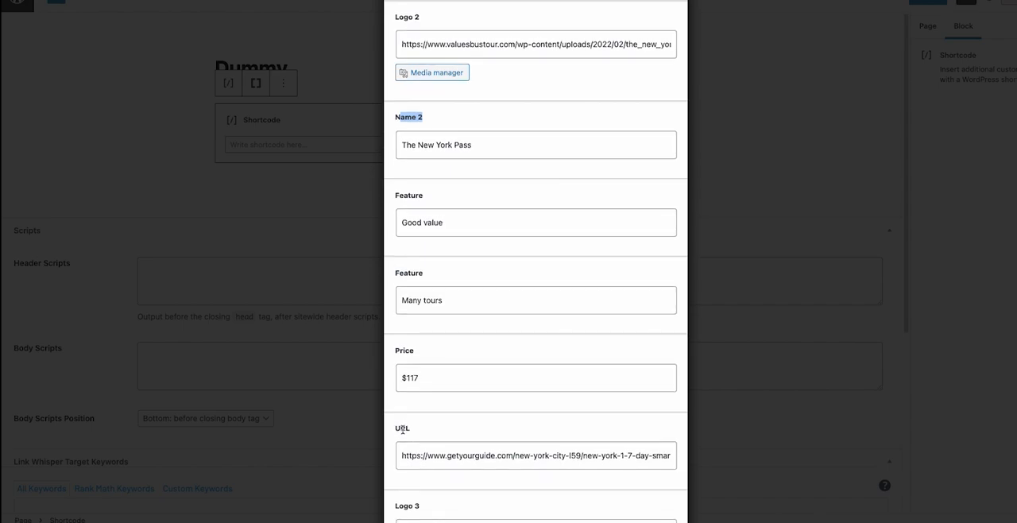
{"action": "scroll", "coordinate": [405, 417], "scroll_direction": "down", "scroll_amount": 1}
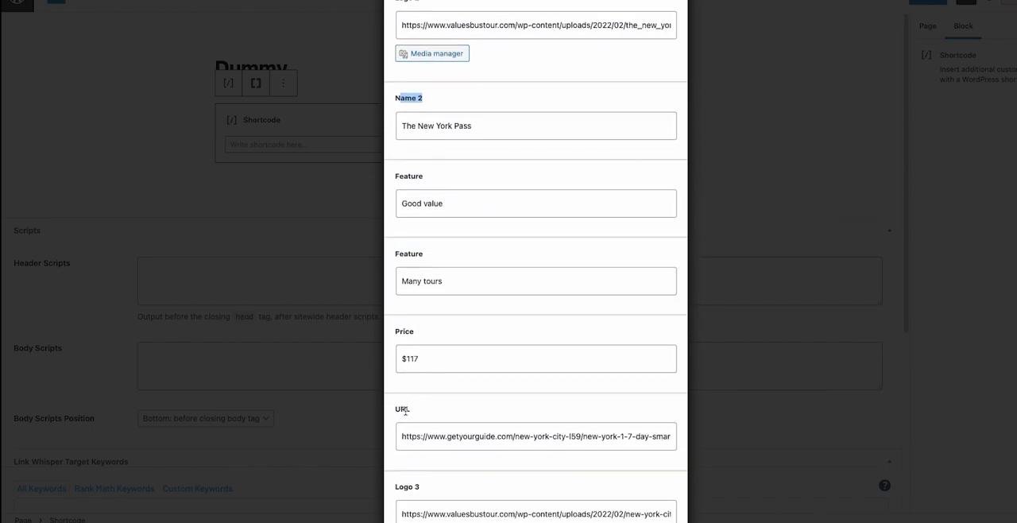
Examine the third product's fields and the insert options, and look back over the second product's fields.
{"action": "scroll", "coordinate": [405, 411], "scroll_direction": "down", "scroll_amount": 5}
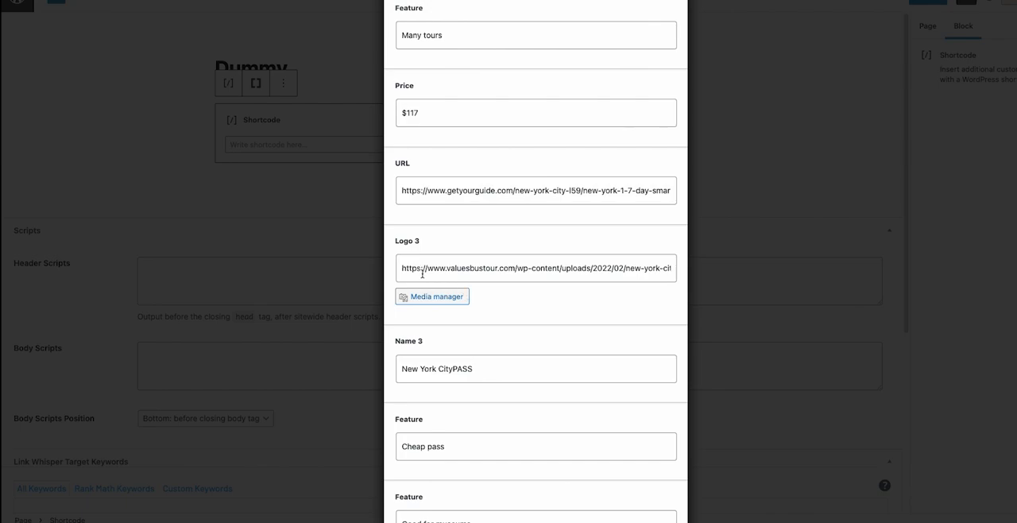
{"action": "scroll", "coordinate": [422, 274], "scroll_direction": "down", "scroll_amount": 4}
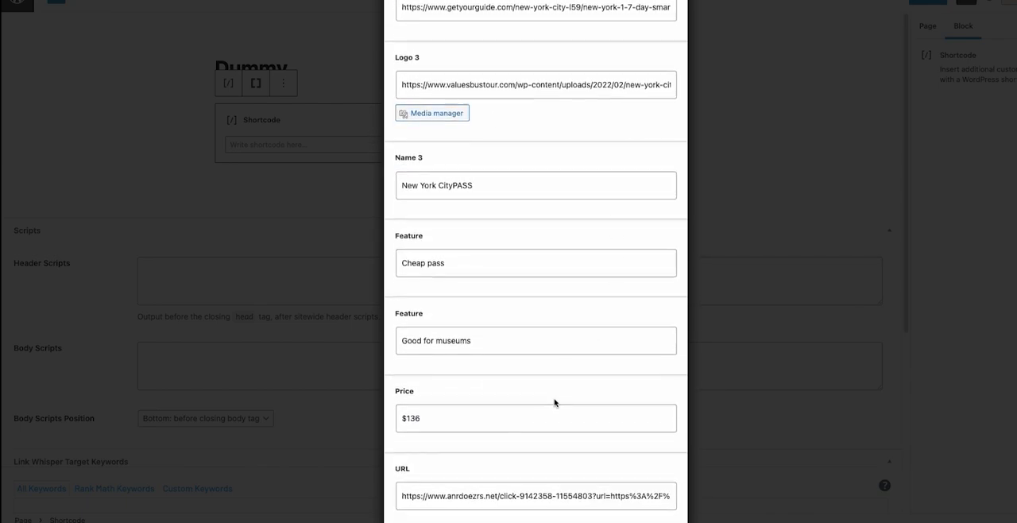
{"action": "scroll", "coordinate": [554, 399], "scroll_direction": "down", "scroll_amount": 2}
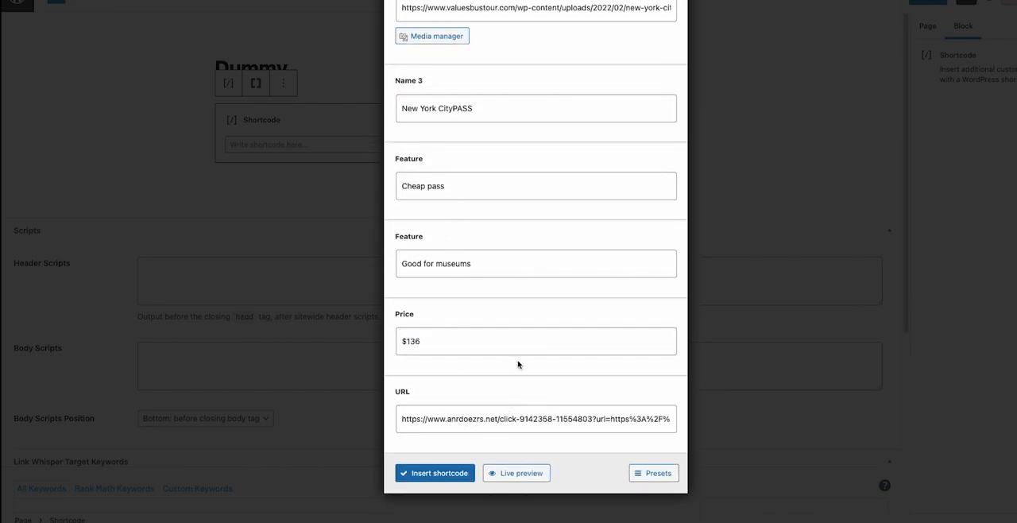
{"action": "scroll", "coordinate": [518, 296], "scroll_direction": "up", "scroll_amount": 20}
{"action": "scroll", "coordinate": [523, 238], "scroll_direction": "down", "scroll_amount": 10}
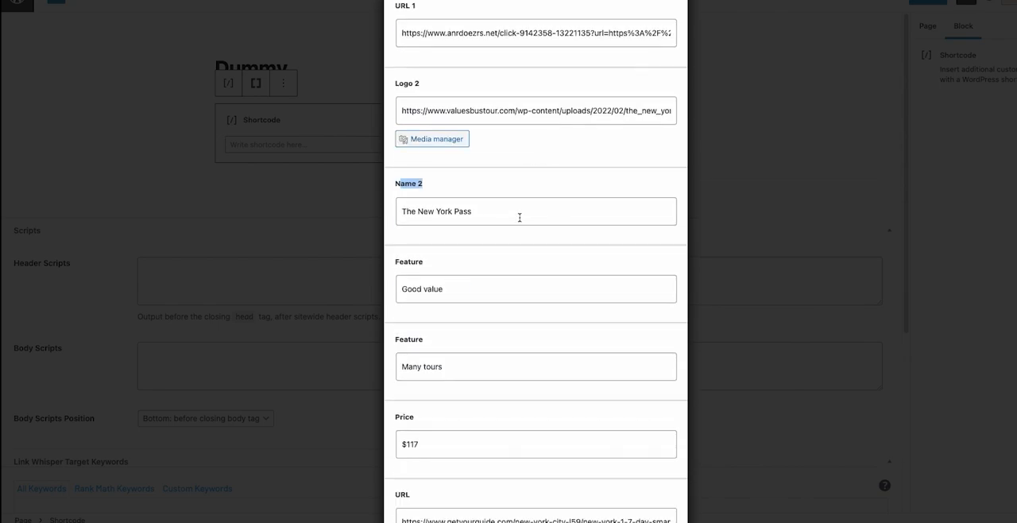
Review the product fields of the Comparison Pricing Table 3x shortcode and generate its live preview.
{"action": "scroll", "coordinate": [481, 88], "scroll_direction": "up", "scroll_amount": 10}
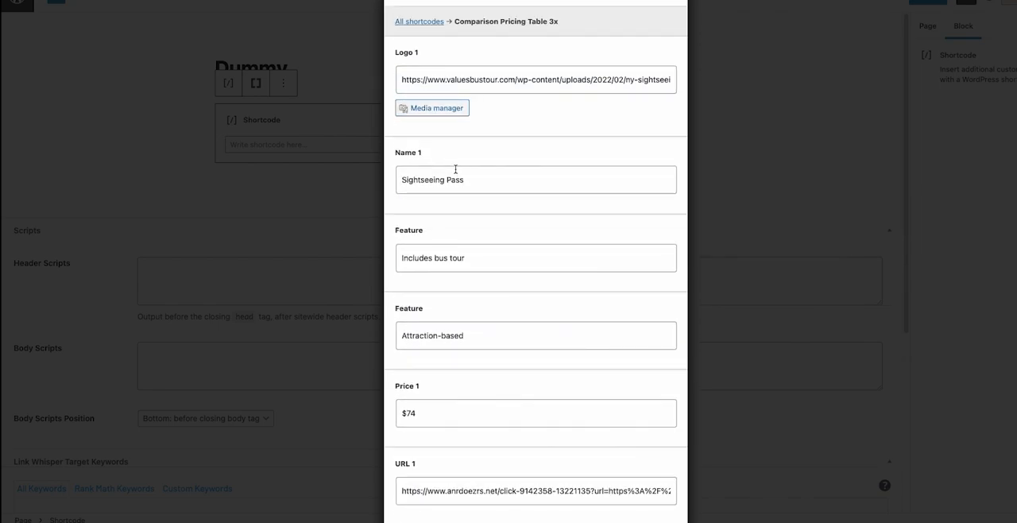
{"action": "left_click", "coordinate": [454, 109]}
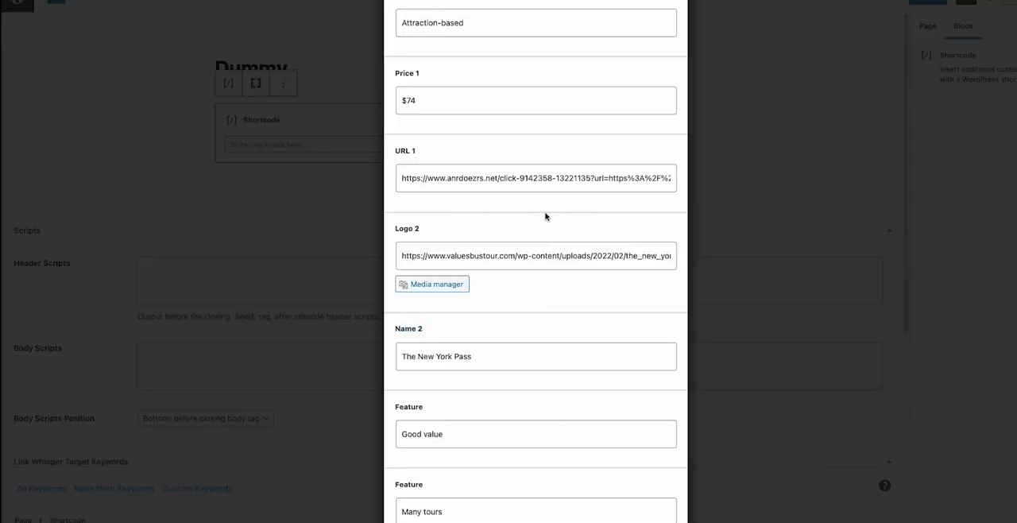
{"action": "scroll", "coordinate": [545, 222], "scroll_direction": "down", "scroll_amount": 1}
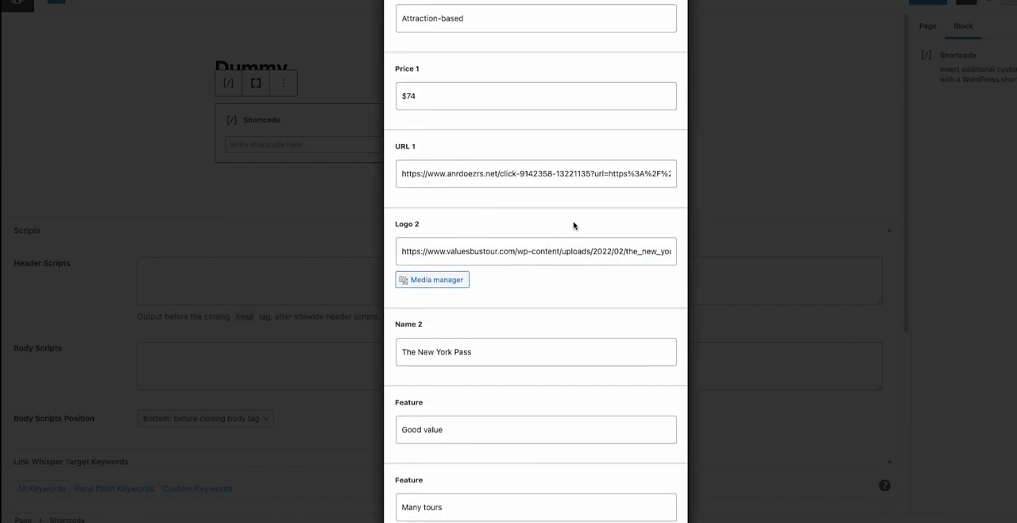
{"action": "scroll", "coordinate": [488, 291], "scroll_direction": "down", "scroll_amount": 10}
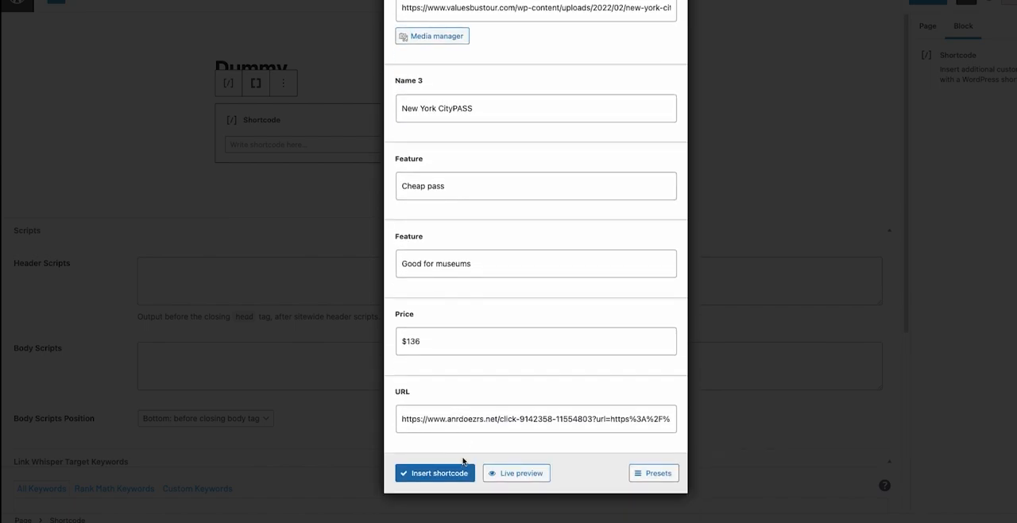
{"action": "scroll", "coordinate": [585, 215], "scroll_direction": "down", "scroll_amount": 5}
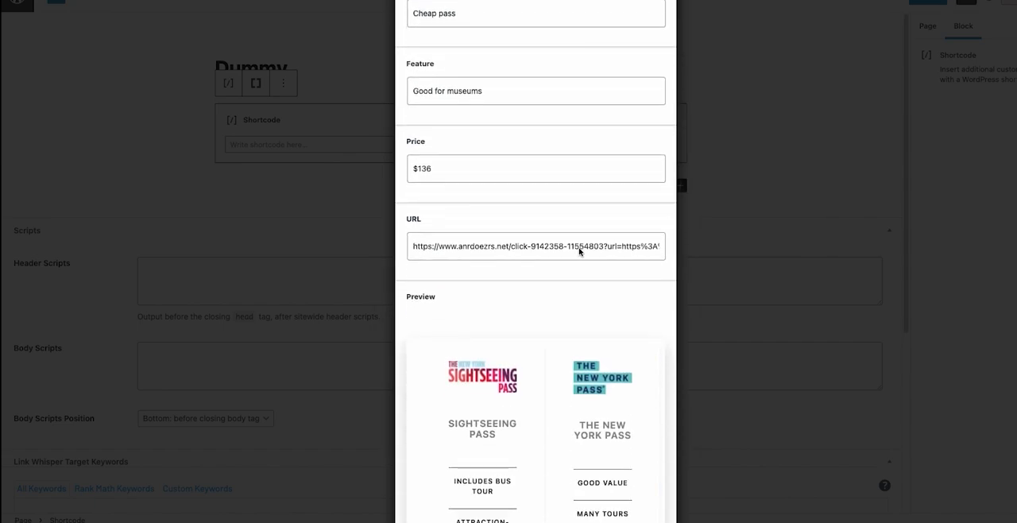
{"action": "scroll", "coordinate": [579, 251], "scroll_direction": "down", "scroll_amount": 1}
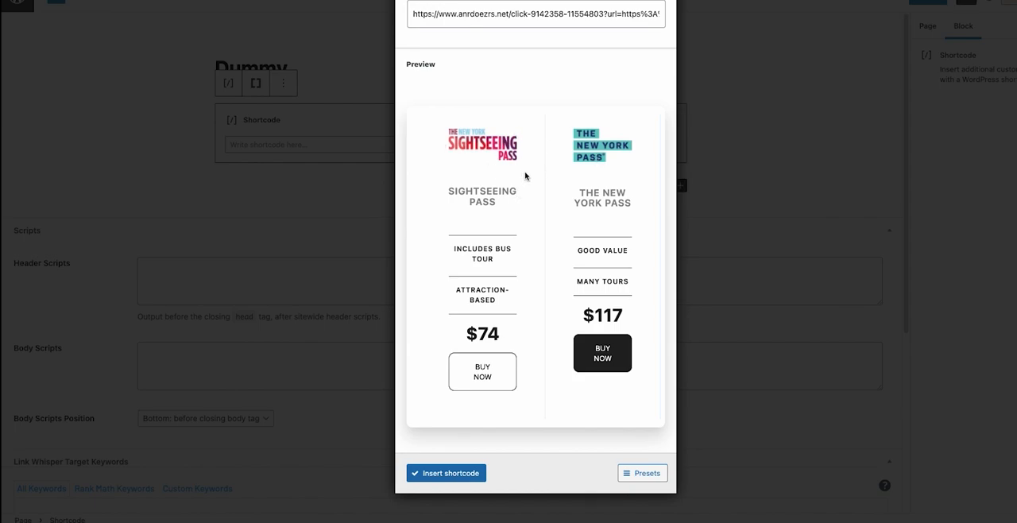
Set the first product's name to London Pass and check the change in the live preview.
{"action": "scroll", "coordinate": [477, 151], "scroll_direction": "up", "scroll_amount": 15}
{"action": "left_click", "coordinate": [415, 277]}
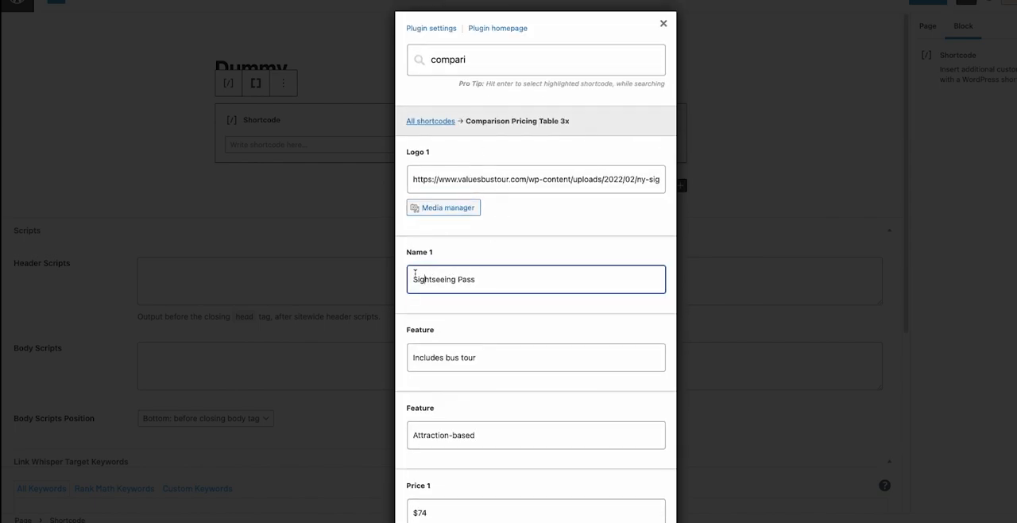
{"action": "left_click_drag", "start_coordinate": [475, 277], "coordinate": [391, 279]}
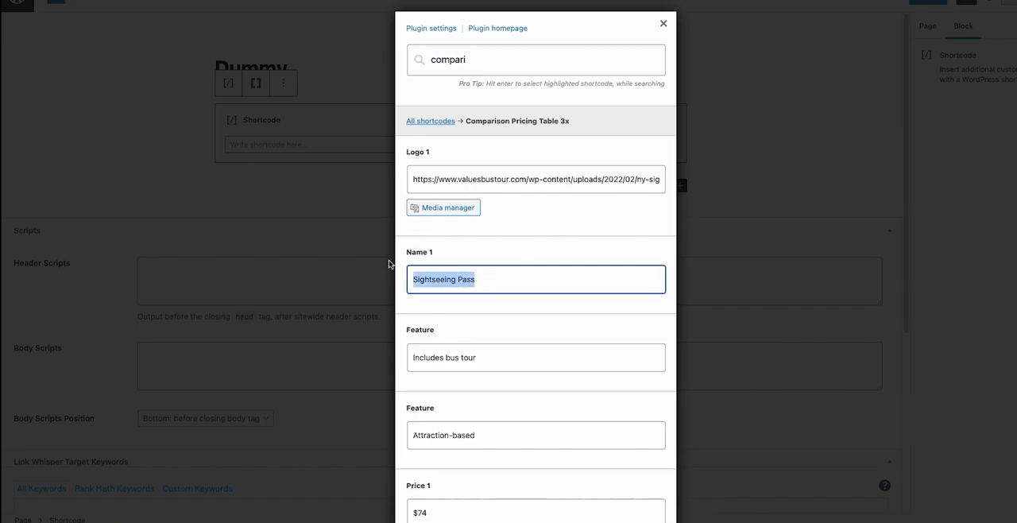
{"action": "type", "text": "London Pass"}
{"action": "scroll", "coordinate": [531, 288], "scroll_direction": "down", "scroll_amount": 10}
{"action": "scroll", "coordinate": [531, 294], "scroll_direction": "down", "scroll_amount": 6}
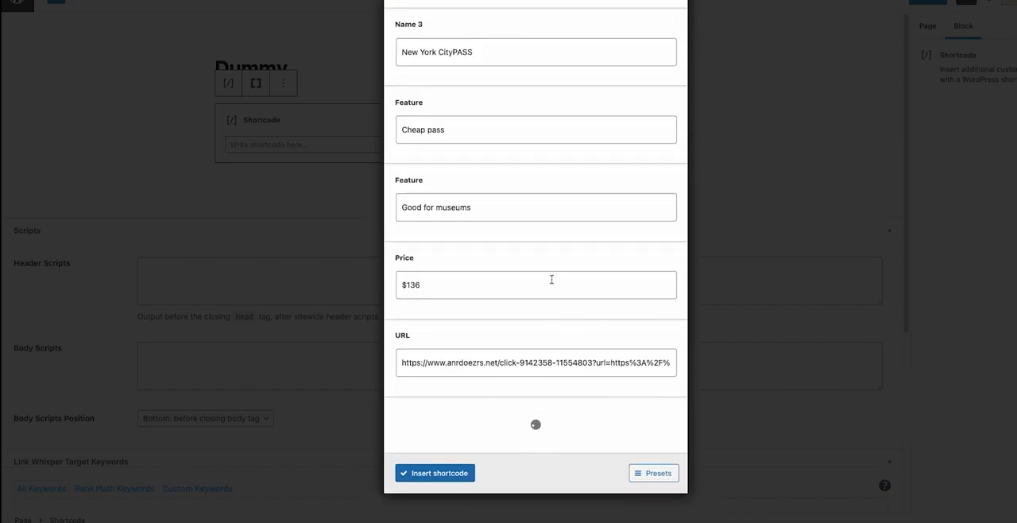
{"action": "scroll", "coordinate": [538, 275], "scroll_direction": "down", "scroll_amount": 4}
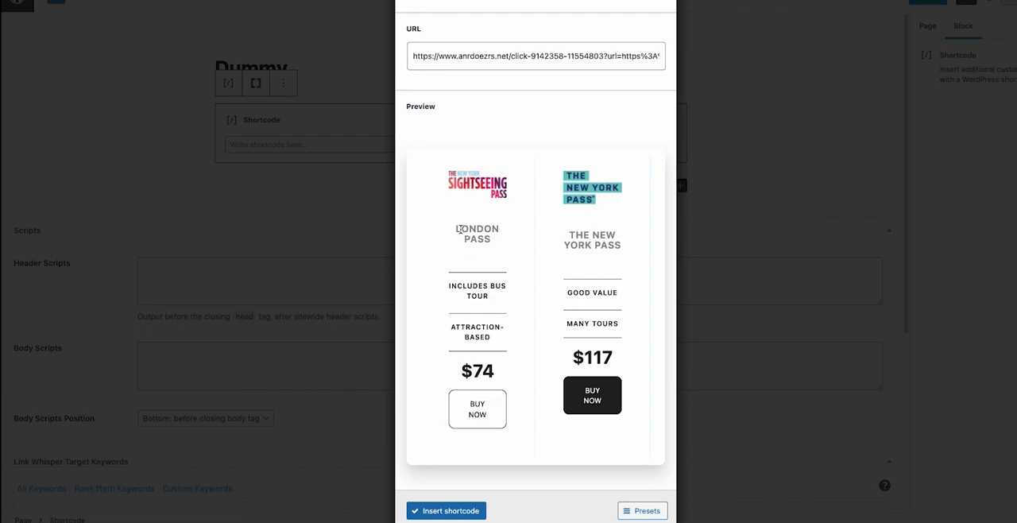
{"action": "left_click_drag", "start_coordinate": [459, 229], "coordinate": [482, 241]}
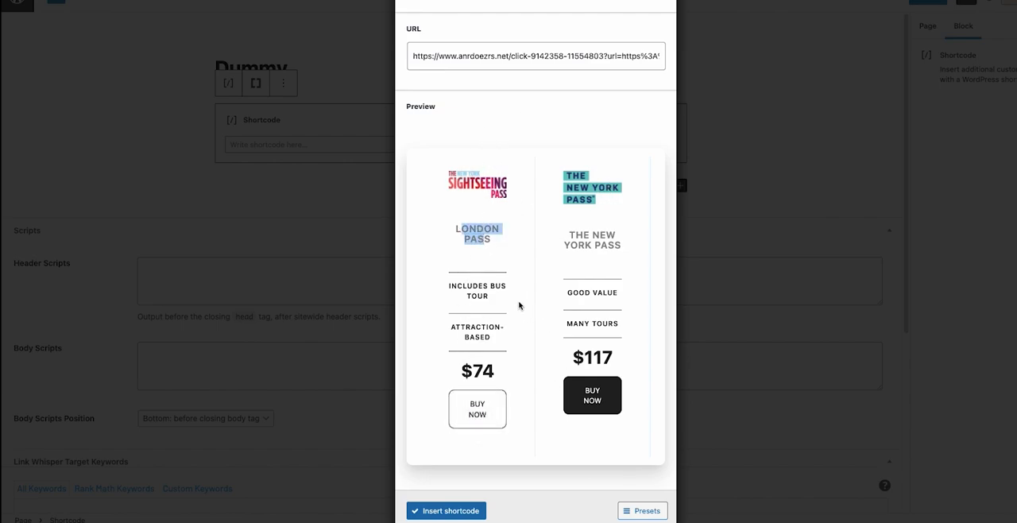
Set the first product's name back to Sightseeing Pass and check the table in the live preview.
{"action": "scroll", "coordinate": [477, 262], "scroll_direction": "up", "scroll_amount": 15}
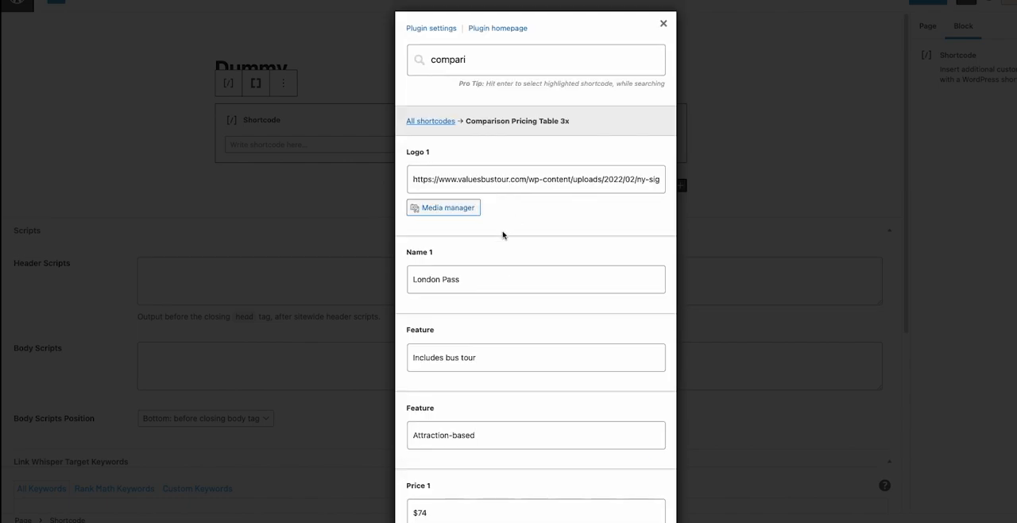
{"action": "triple_click", "coordinate": [482, 277]}
{"action": "type", "text": "Sightseeing Passa"}
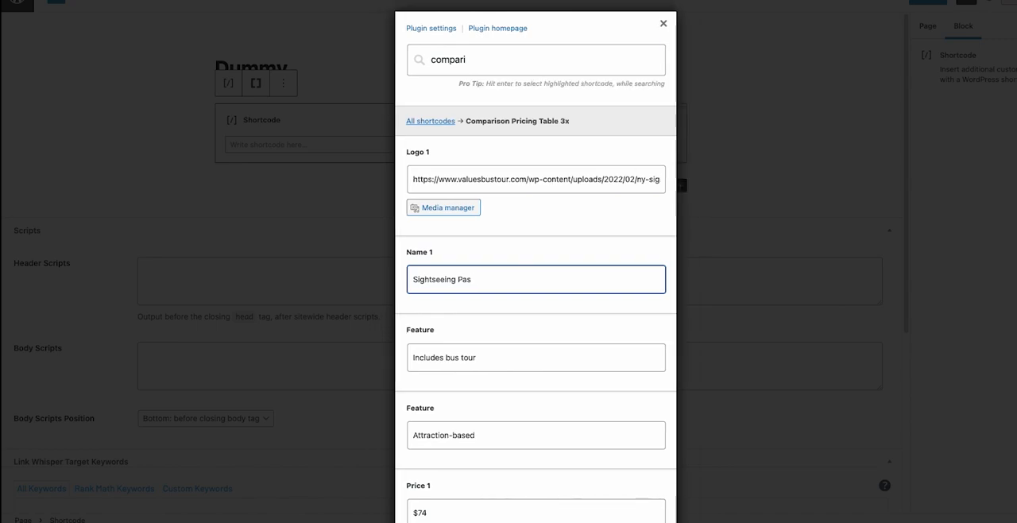
{"action": "scroll", "coordinate": [572, 262], "scroll_direction": "down", "scroll_amount": 15}
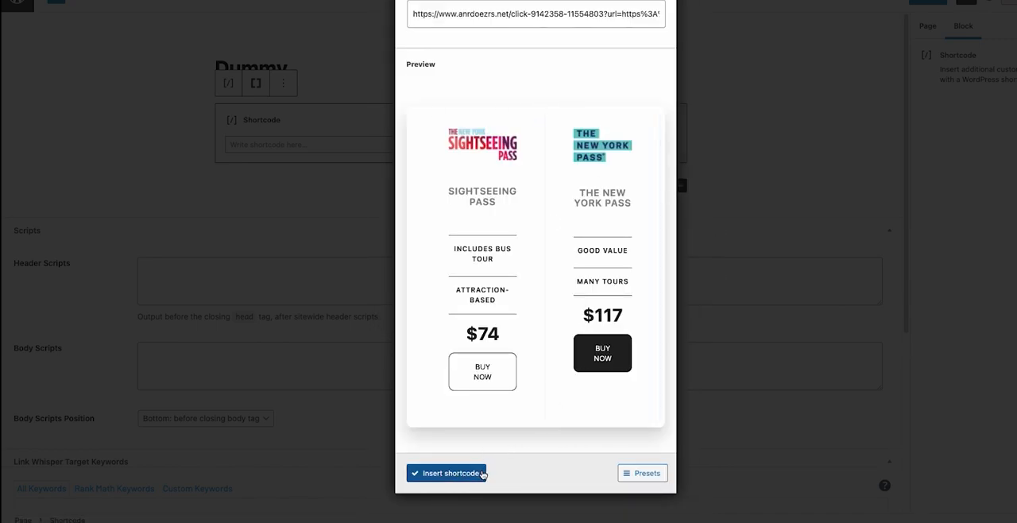
{"action": "scroll", "coordinate": [594, 98], "scroll_direction": "up", "scroll_amount": 5}
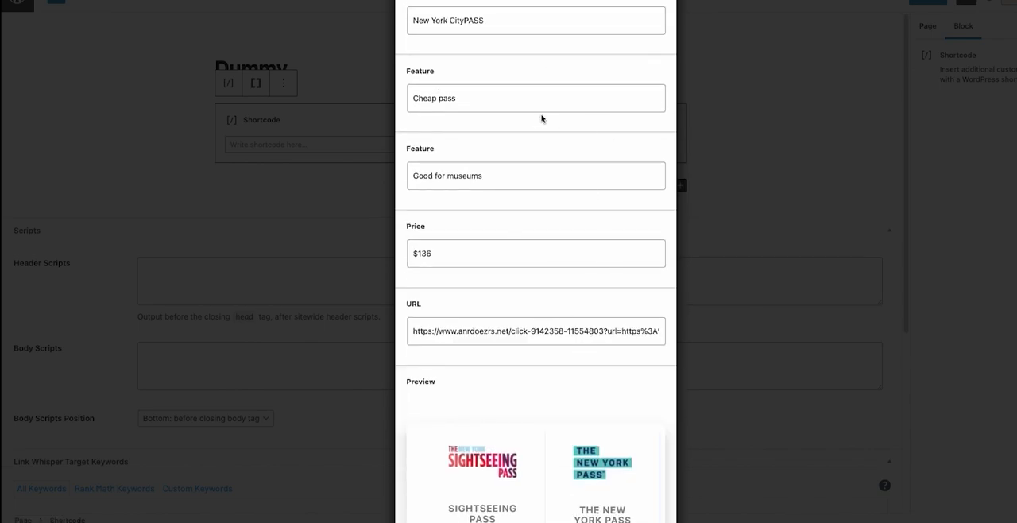
{"action": "scroll", "coordinate": [547, 323], "scroll_direction": "down", "scroll_amount": 5}
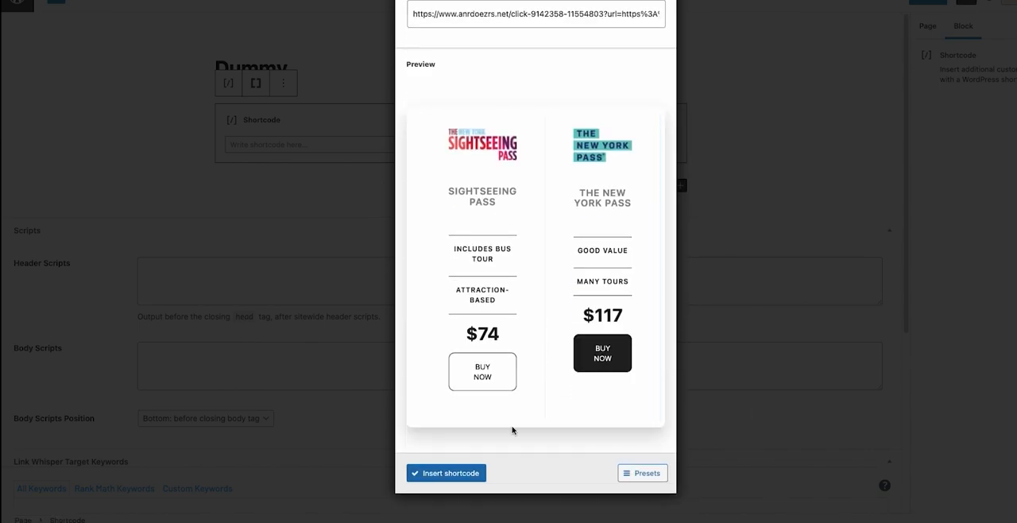
Insert the comparison table shortcode into the Shortcode block and open a preview of the Dummy page.
{"action": "left_click", "coordinate": [465, 475]}
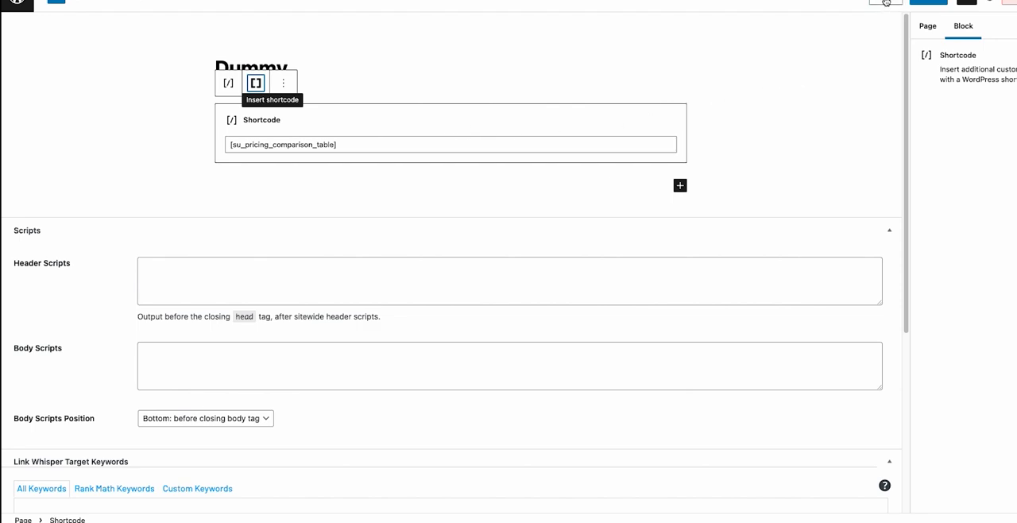
{"action": "left_click", "coordinate": [884, 3]}
{"action": "left_click", "coordinate": [870, 103]}
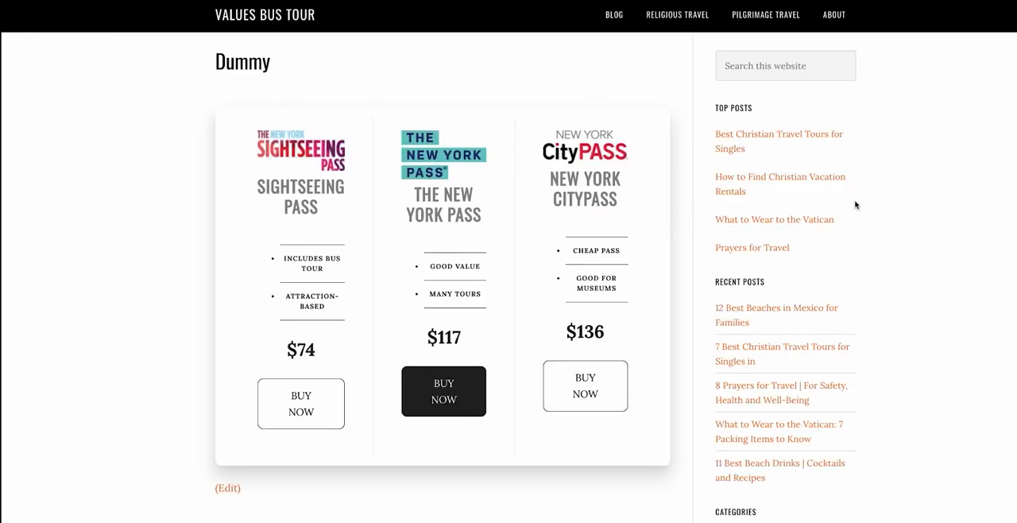
Narrow the browser window to mobile width, examine the table's three products down the page, and widen the window again.
{"action": "mouse_move", "coordinate": [577, 521]}
{"action": "left_click_drag", "start_coordinate": [1016, 232], "coordinate": [279, 250]}
{"action": "scroll", "coordinate": [225, 259], "scroll_direction": "down", "scroll_amount": 5}
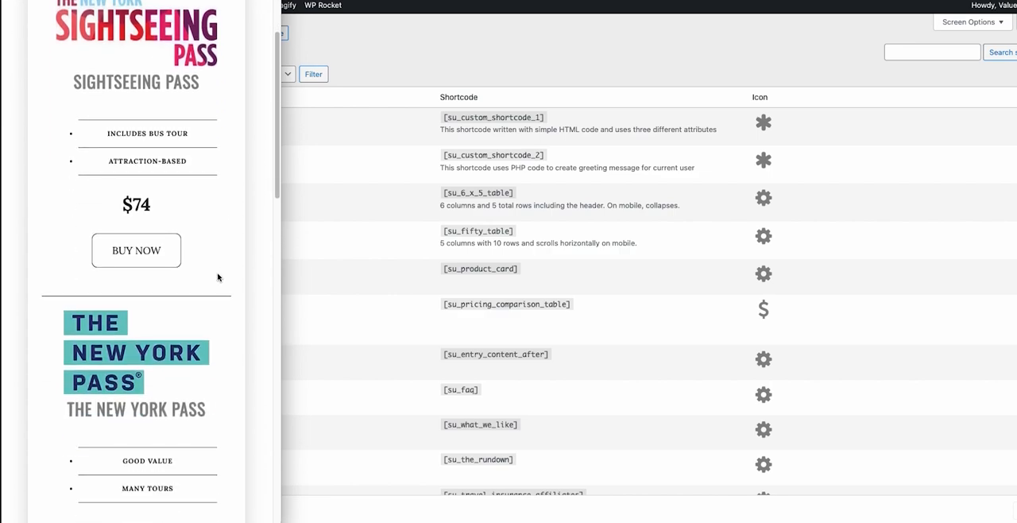
{"action": "scroll", "coordinate": [216, 279], "scroll_direction": "down", "scroll_amount": 1}
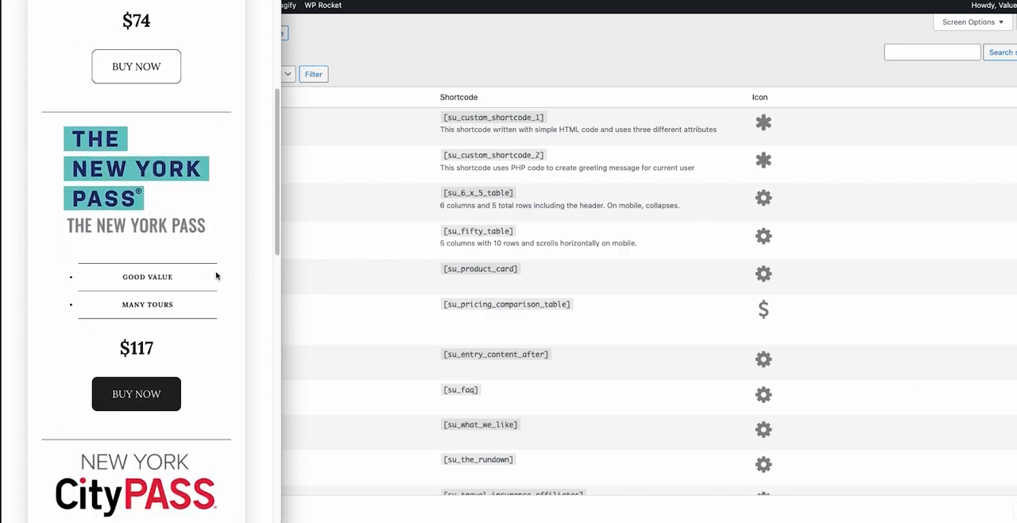
{"action": "scroll", "coordinate": [224, 252], "scroll_direction": "down", "scroll_amount": 3}
{"action": "scroll", "coordinate": [221, 258], "scroll_direction": "down", "scroll_amount": 2}
{"action": "scroll", "coordinate": [230, 251], "scroll_direction": "down", "scroll_amount": 1}
{"action": "scroll", "coordinate": [229, 256], "scroll_direction": "down", "scroll_amount": 2}
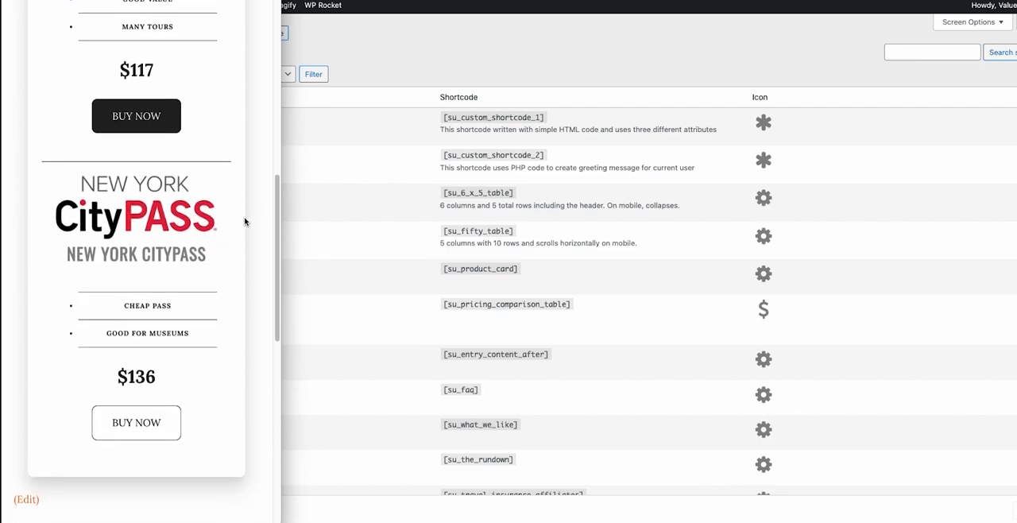
{"action": "scroll", "coordinate": [246, 222], "scroll_direction": "up", "scroll_amount": 10}
{"action": "left_click_drag", "start_coordinate": [283, 141], "coordinate": [1016, 189]}
{"action": "scroll", "coordinate": [800, 234], "scroll_direction": "up", "scroll_amount": 3}
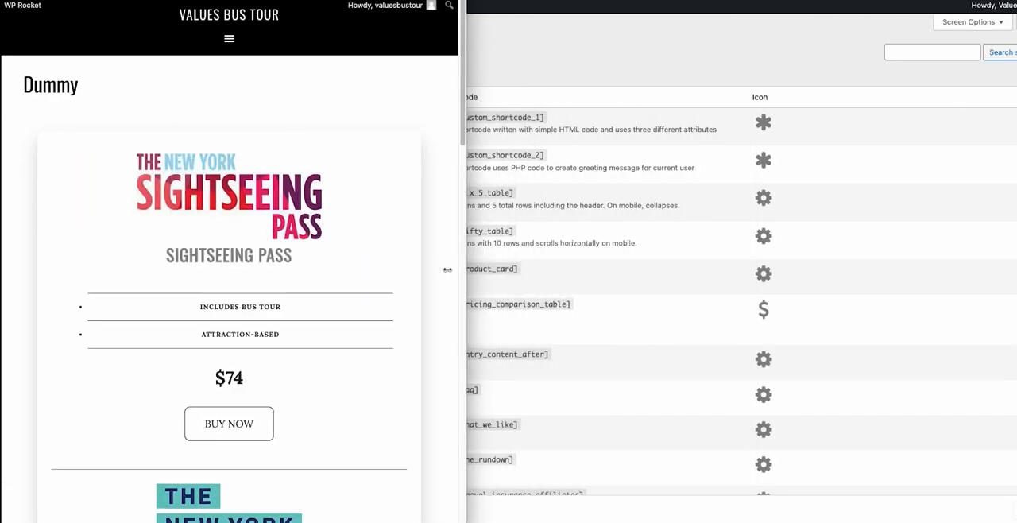
Recheck each product's logo, features, price and button at mobile width, and return the page to desktop width.
{"action": "left_click_drag", "start_coordinate": [447, 269], "coordinate": [267, 280]}
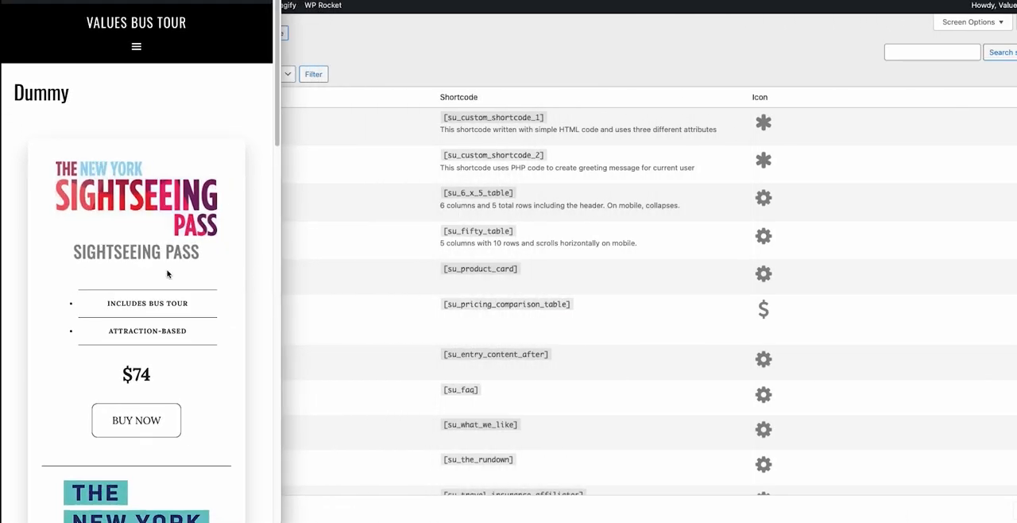
{"action": "scroll", "coordinate": [137, 181], "scroll_direction": "down", "scroll_amount": 3}
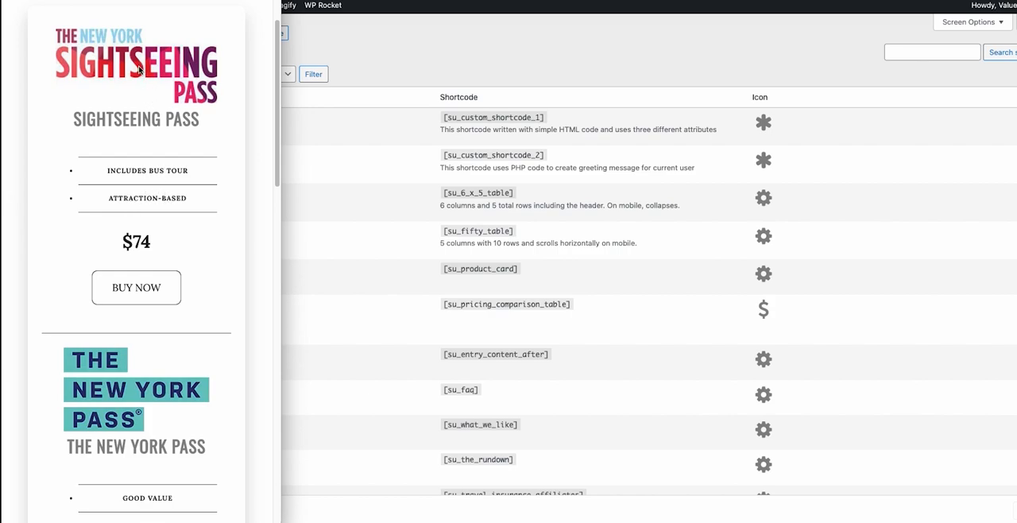
{"action": "scroll", "coordinate": [163, 72], "scroll_direction": "down", "scroll_amount": 2}
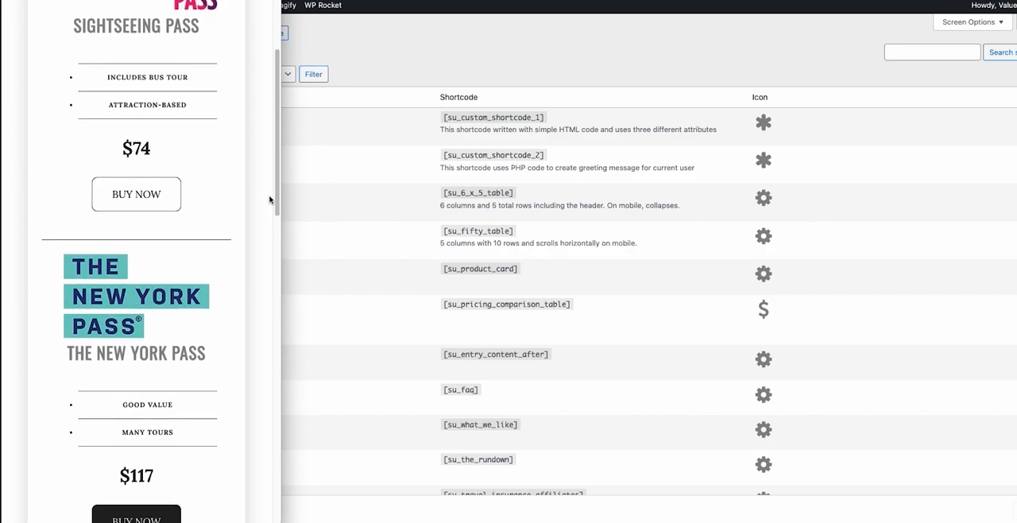
{"action": "scroll", "coordinate": [250, 370], "scroll_direction": "down", "scroll_amount": 3}
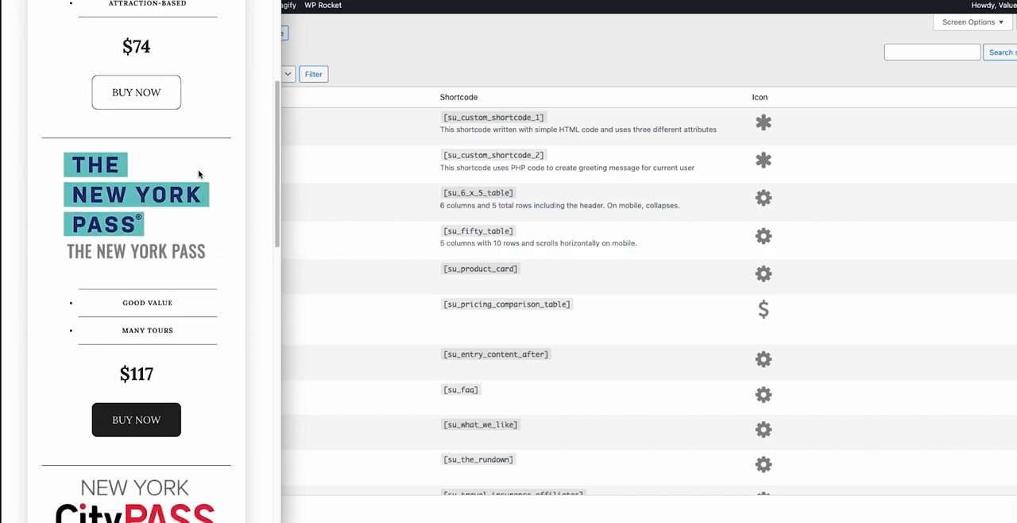
{"action": "scroll", "coordinate": [181, 182], "scroll_direction": "down", "scroll_amount": 4}
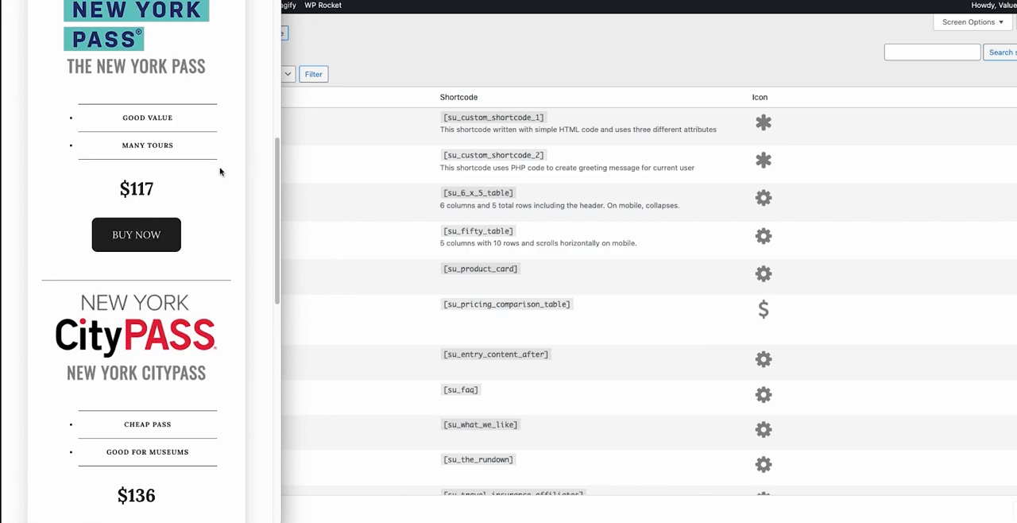
{"action": "scroll", "coordinate": [205, 193], "scroll_direction": "down", "scroll_amount": 1}
{"action": "scroll", "coordinate": [205, 193], "scroll_direction": "up", "scroll_amount": 10}
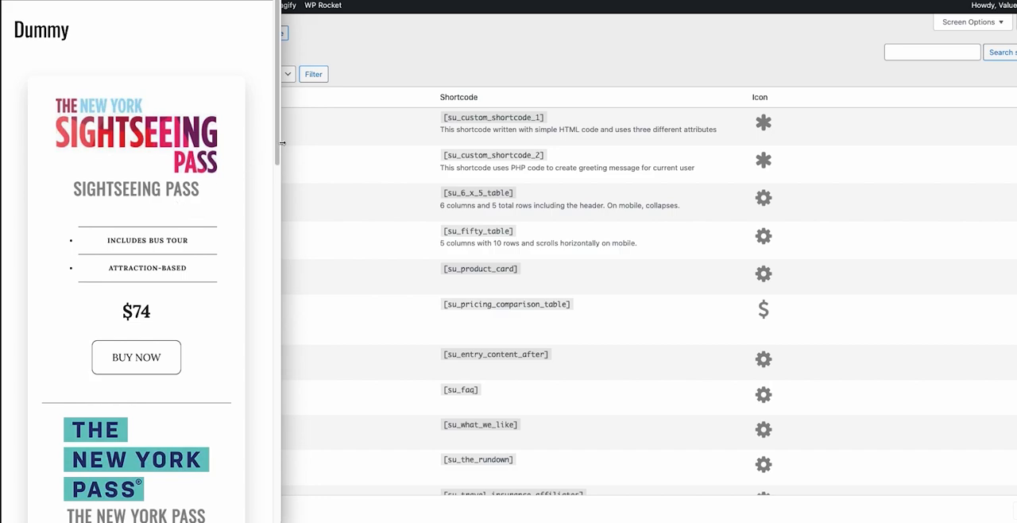
{"action": "left_click_drag", "start_coordinate": [283, 143], "coordinate": [1016, 140]}
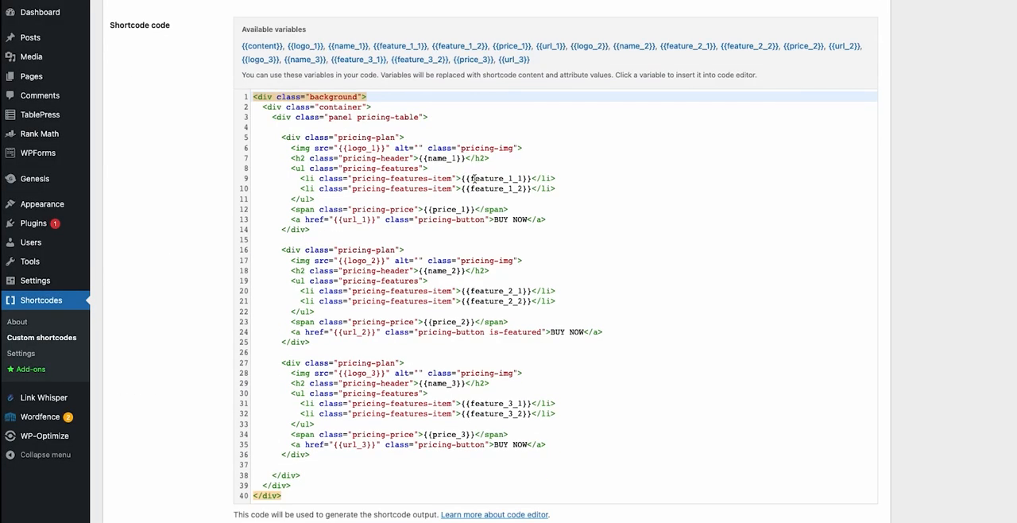
{"action": "scroll", "coordinate": [483, 216], "scroll_direction": "down", "scroll_amount": 4}
{"action": "scroll", "coordinate": [483, 217], "scroll_direction": "up", "scroll_amount": 2}
Return to the custom shortcode's editor and open the third product's "Cheap pass" feature attribute to examine its settings.
{"action": "left_click", "coordinate": [569, 148]}
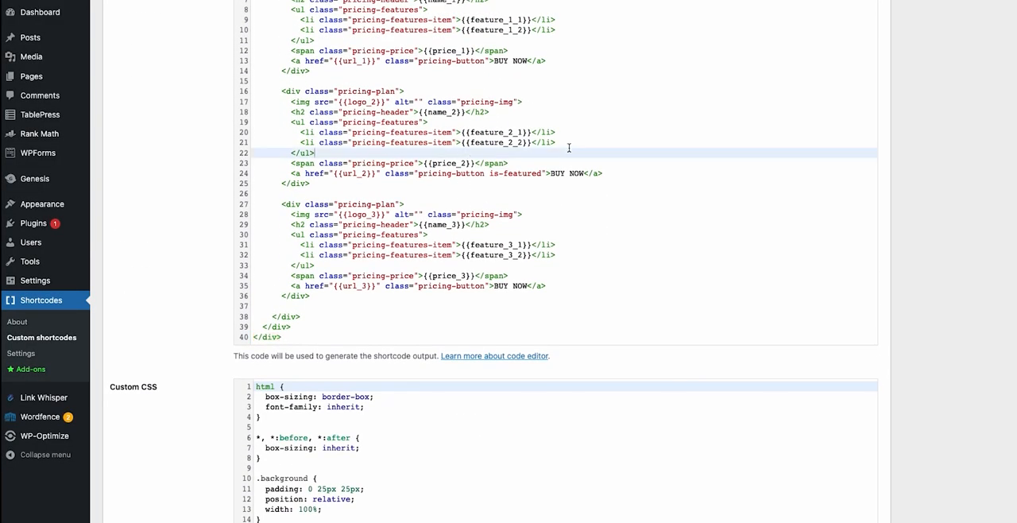
{"action": "scroll", "coordinate": [444, 148], "scroll_direction": "up", "scroll_amount": 10}
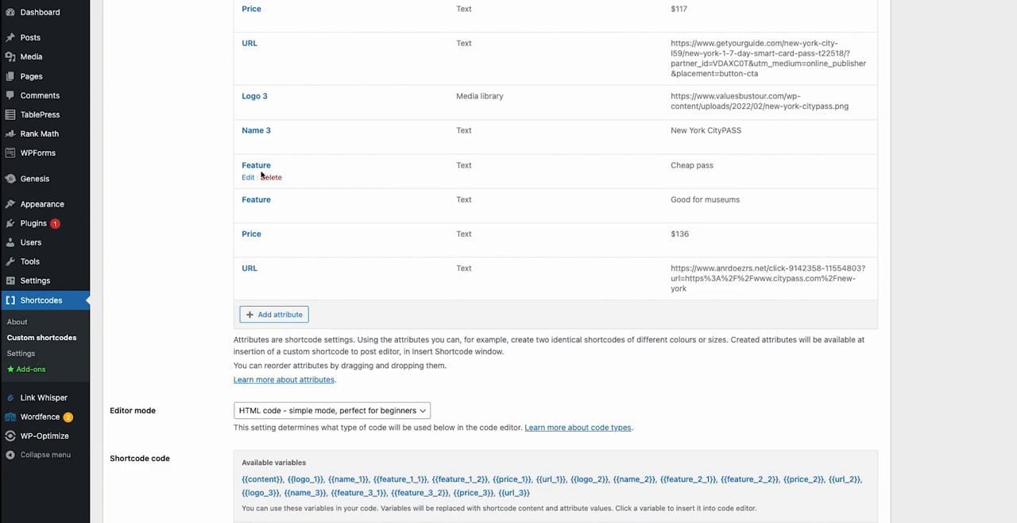
{"action": "left_click", "coordinate": [249, 178]}
{"action": "scroll", "coordinate": [402, 47], "scroll_direction": "up", "scroll_amount": 3}
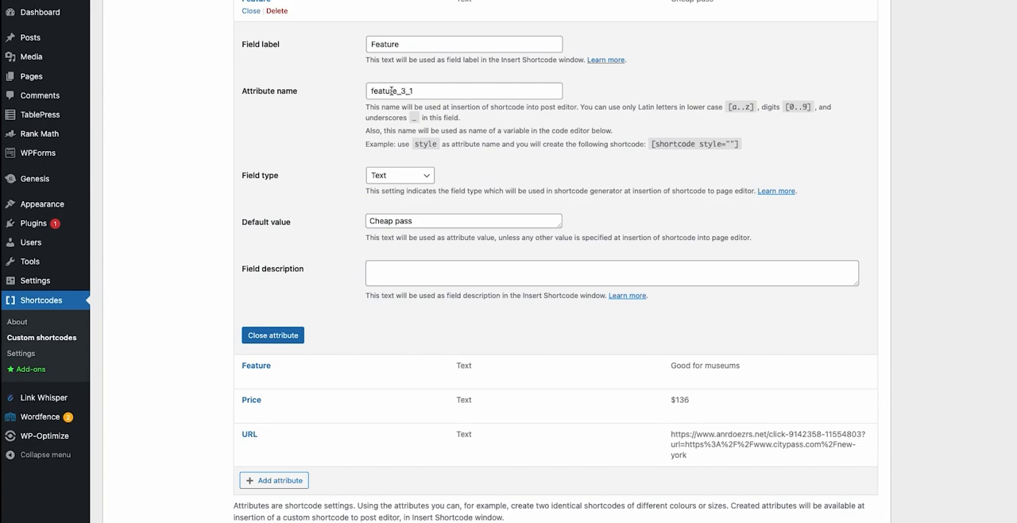
Examine how the feature_3_1 and feature_3_2 variables are used in the third pricing plan's shortcode code.
{"action": "scroll", "coordinate": [470, 103], "scroll_direction": "down", "scroll_amount": 10}
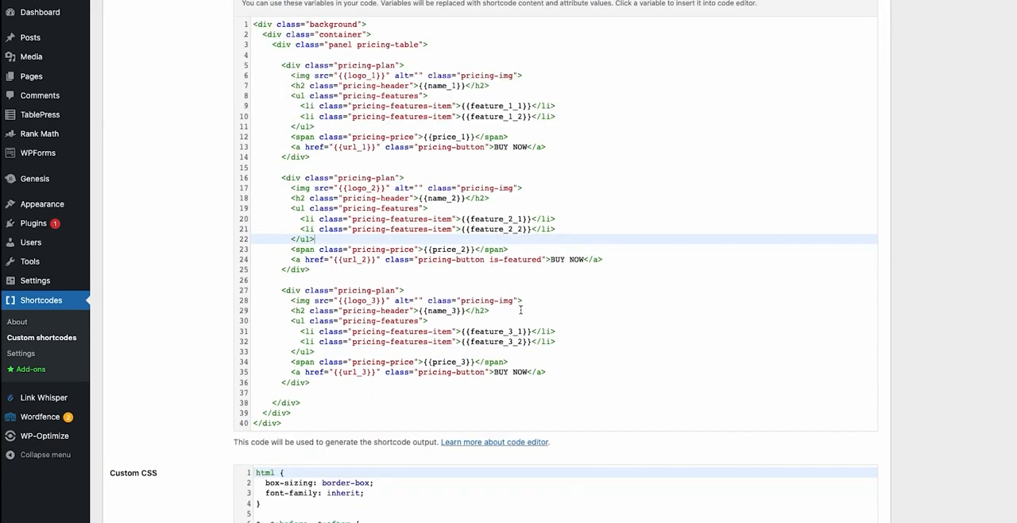
{"action": "left_click", "coordinate": [527, 332]}
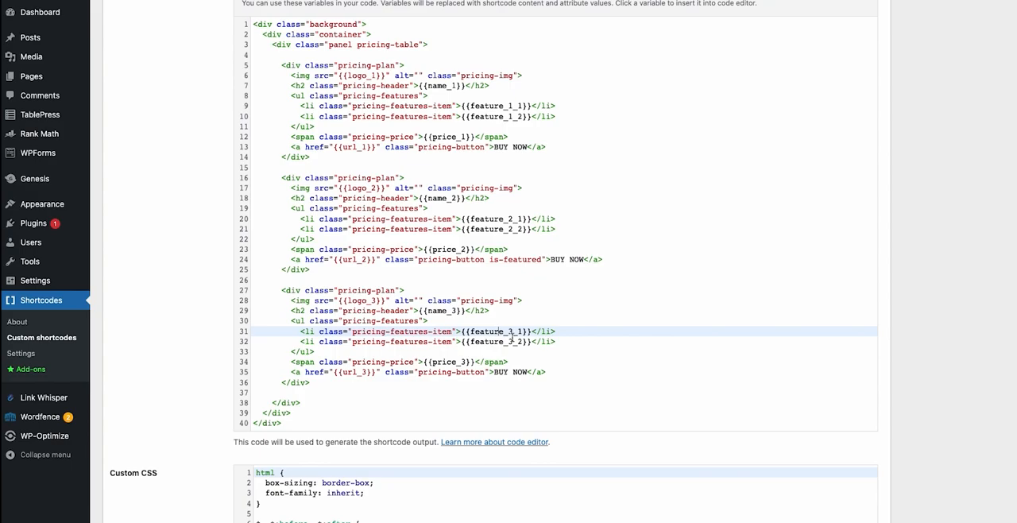
{"action": "left_click_drag", "start_coordinate": [481, 342], "coordinate": [526, 342]}
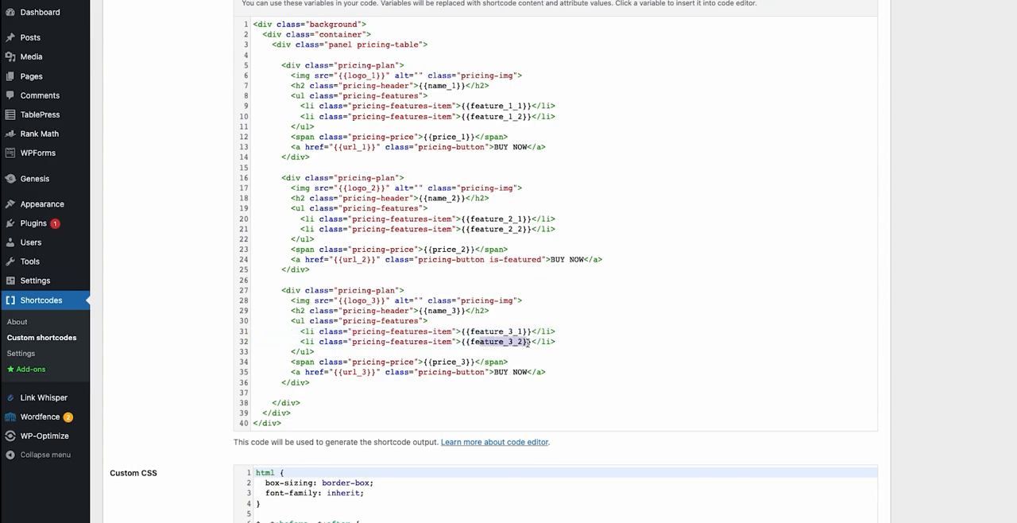
{"action": "scroll", "coordinate": [477, 159], "scroll_direction": "up", "scroll_amount": 6}
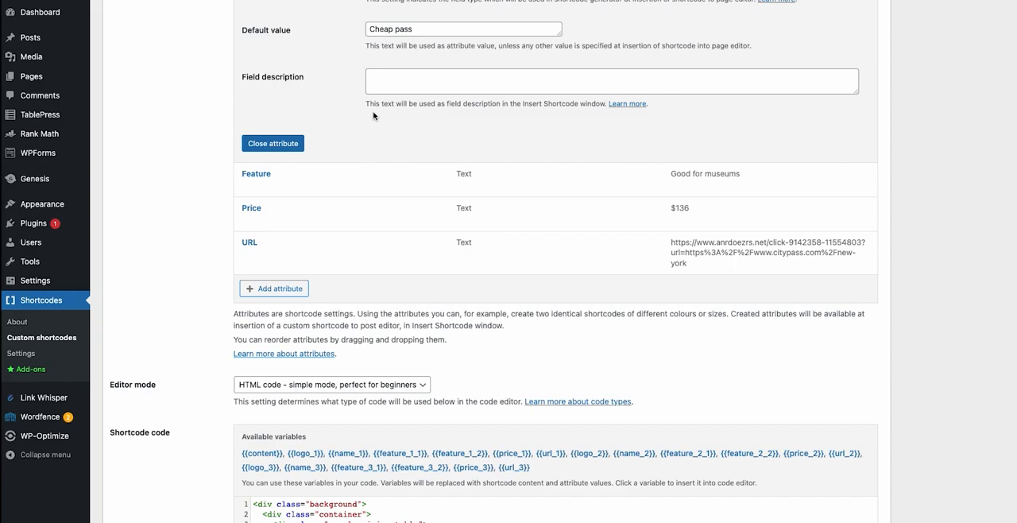
Look over the shortcode's HTML code, custom CSS and attribute list.
{"action": "scroll", "coordinate": [382, 141], "scroll_direction": "down", "scroll_amount": 5}
{"action": "scroll", "coordinate": [381, 146], "scroll_direction": "down", "scroll_amount": 12}
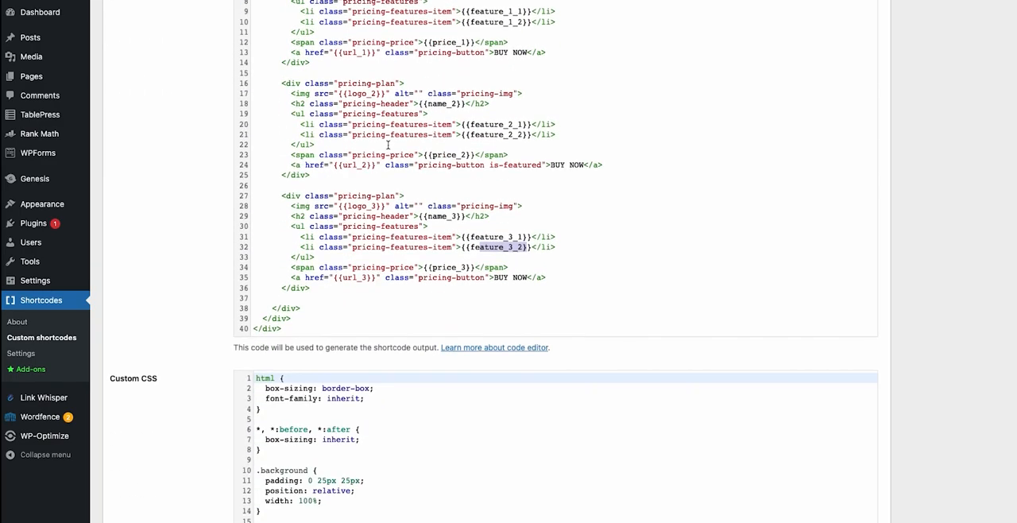
{"action": "scroll", "coordinate": [363, 161], "scroll_direction": "up", "scroll_amount": 5}
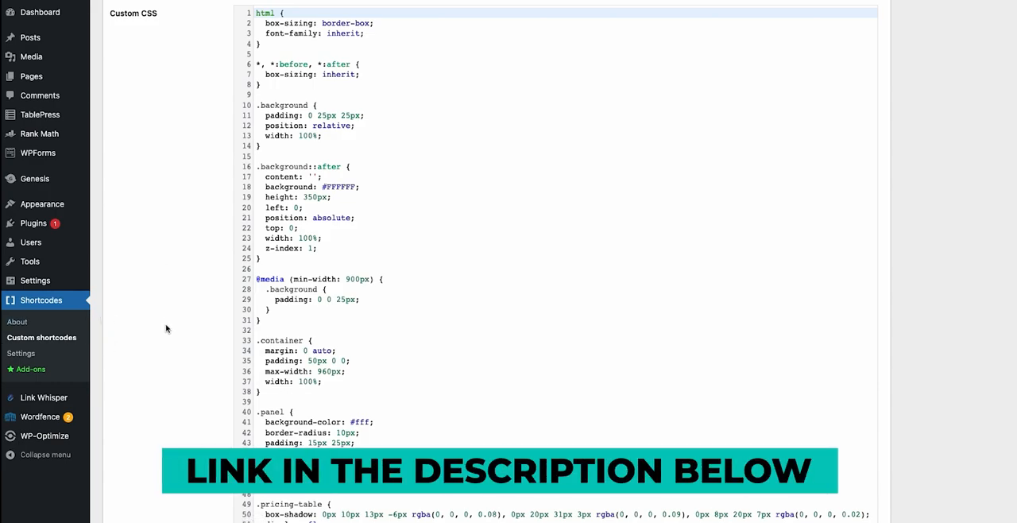
{"action": "scroll", "coordinate": [248, 262], "scroll_direction": "up", "scroll_amount": 15}
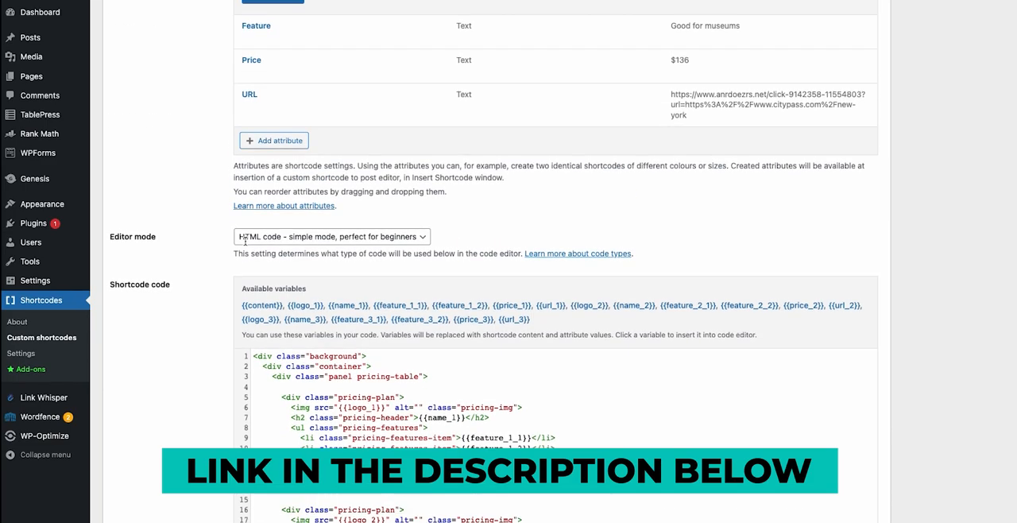
{"action": "scroll", "coordinate": [245, 239], "scroll_direction": "up", "scroll_amount": 3}
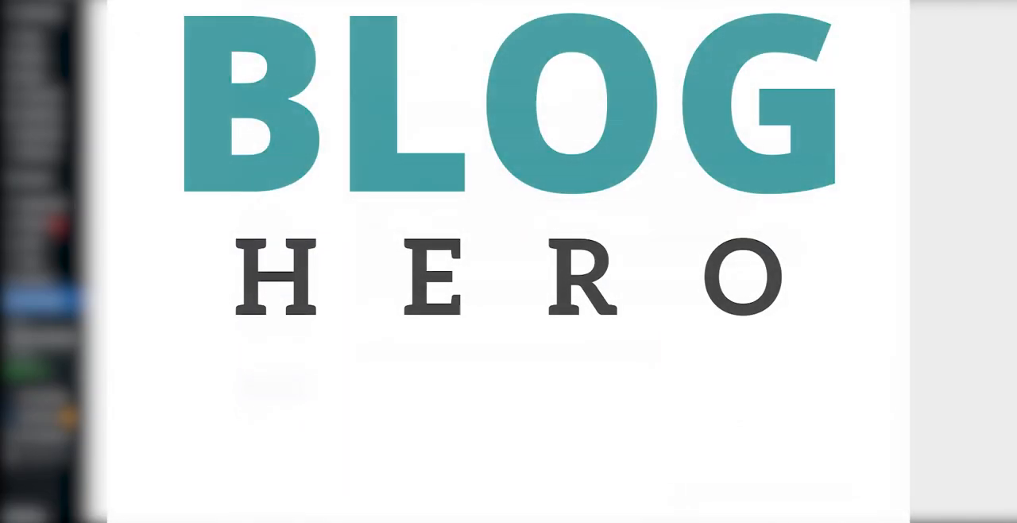